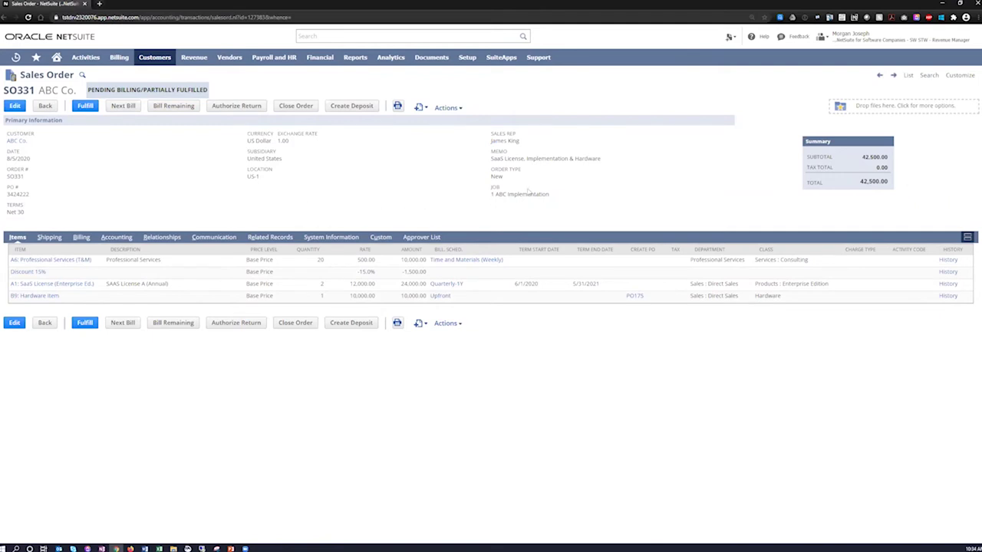
# Review the sales order's job, memo and sales rep fields, and display its attached files.
pyautogui.moveTo(478, 182); pyautogui.dragTo(569, 204)
pyautogui.moveTo(485, 148); pyautogui.dragTo(606, 166)
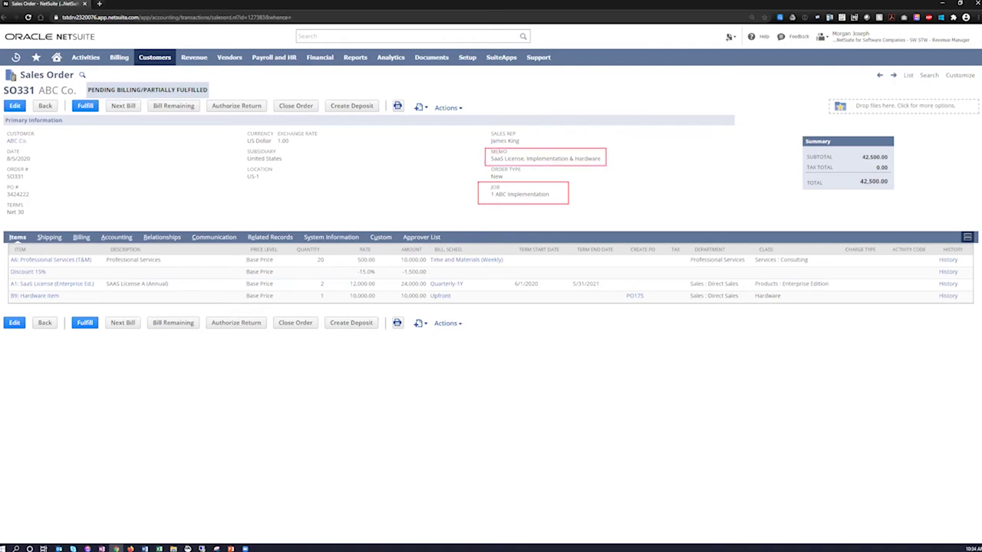
pyautogui.moveTo(475, 130); pyautogui.dragTo(526, 146)
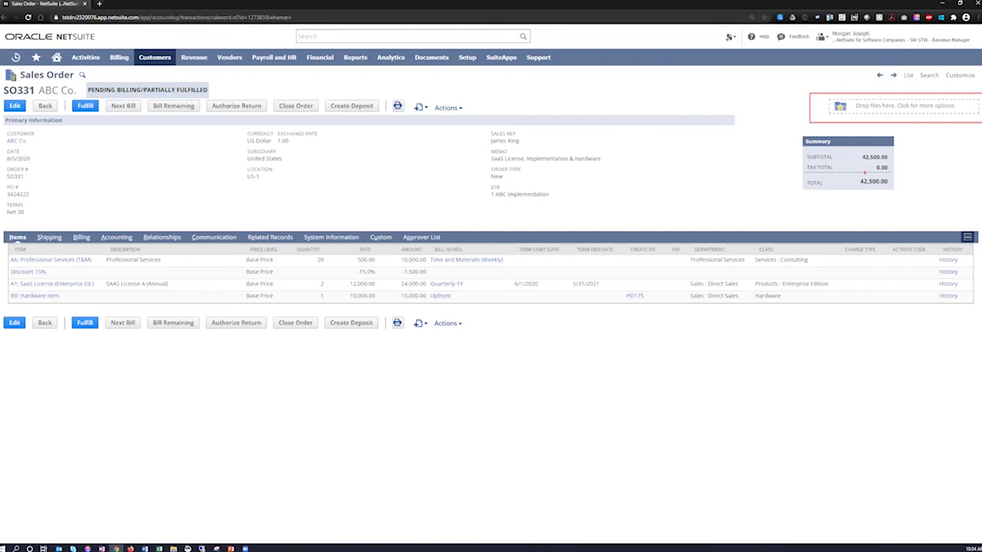
pyautogui.click(226, 238)
pyautogui.click(96, 274)
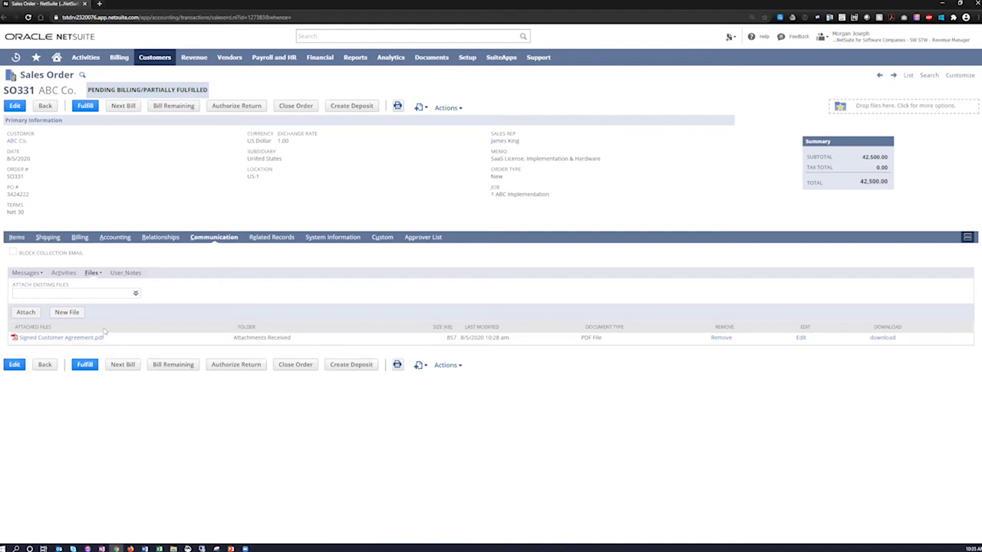
# Review the sales order's item lines for professional services, SaaS license and hardware, including billing schedules, classifications and term dates.
pyautogui.click(11, 238)
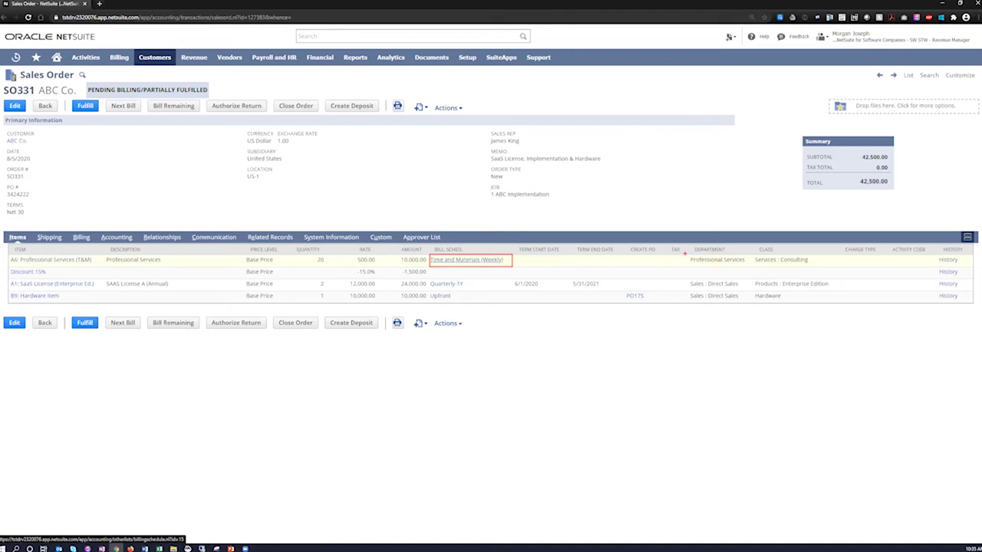
pyautogui.moveTo(684, 253); pyautogui.dragTo(820, 267)
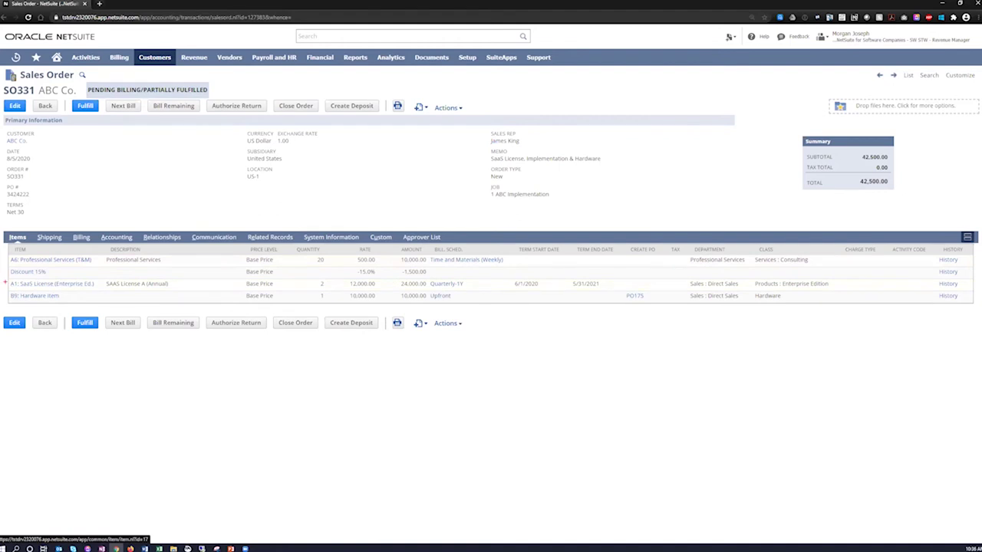
pyautogui.moveTo(5, 281); pyautogui.dragTo(100, 290)
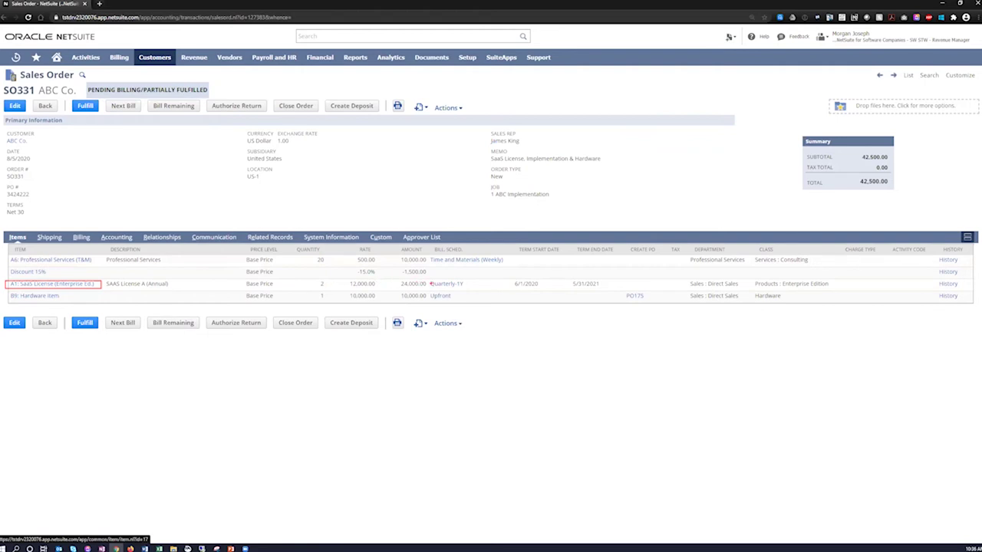
pyautogui.moveTo(428, 279); pyautogui.dragTo(470, 289)
pyautogui.moveTo(508, 278); pyautogui.dragTo(606, 290)
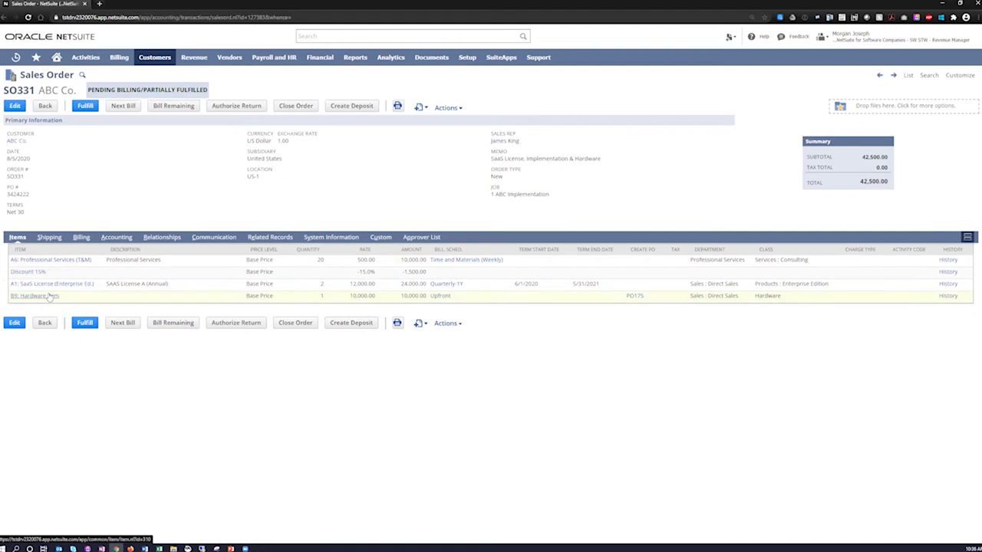
pyautogui.moveTo(50, 296)
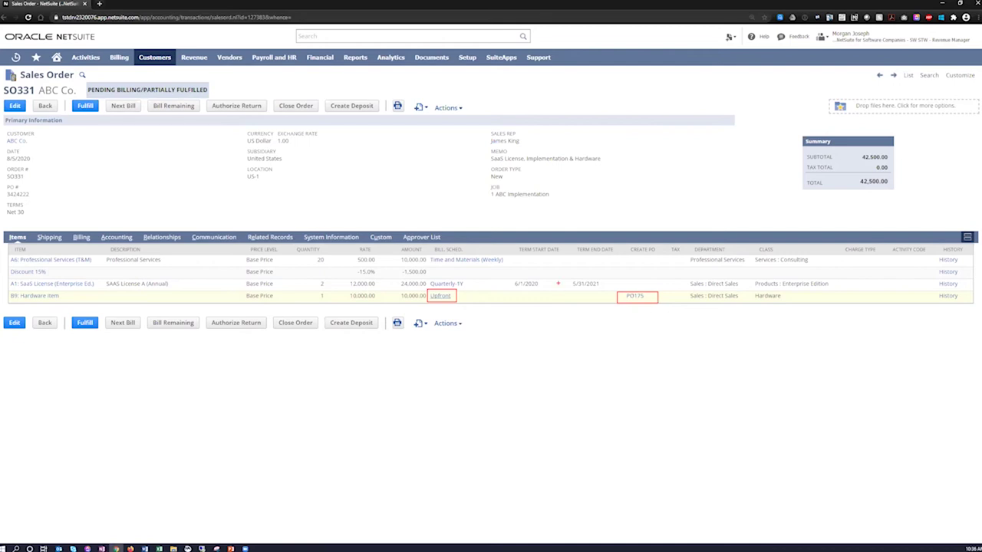
# Compare the item lines' billing schedules and display the sales order's overall billing schedule.
pyautogui.moveTo(422, 252); pyautogui.dragTo(500, 299)
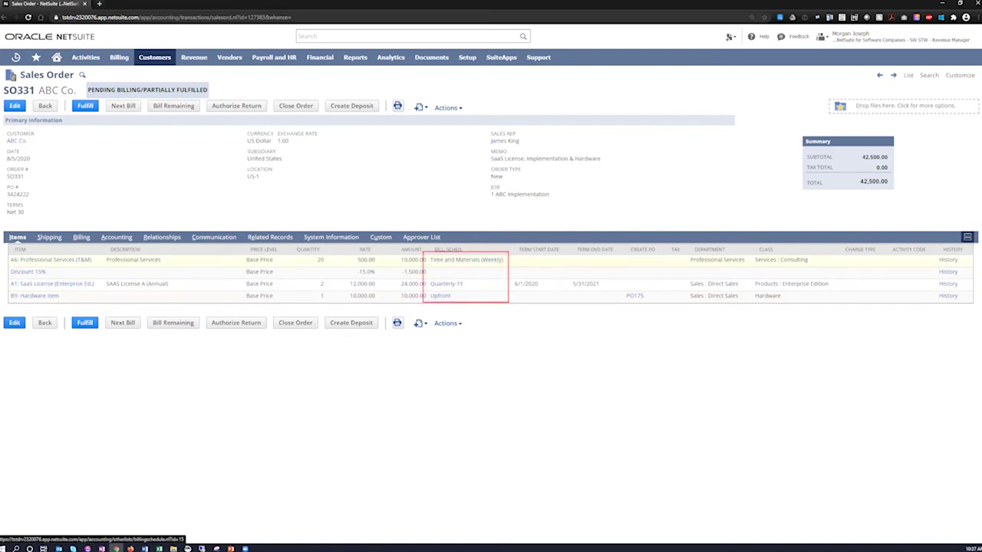
pyautogui.click(83, 238)
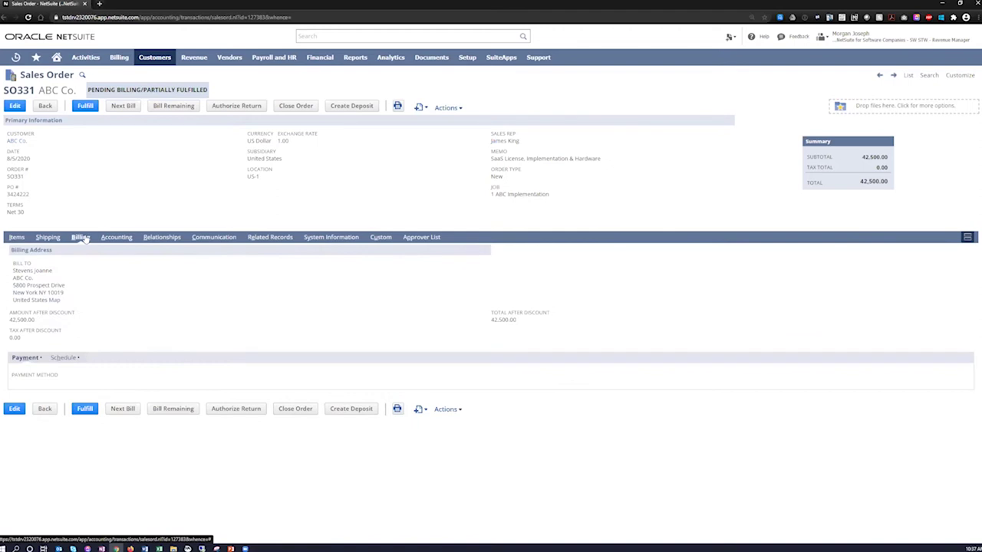
pyautogui.click(64, 358)
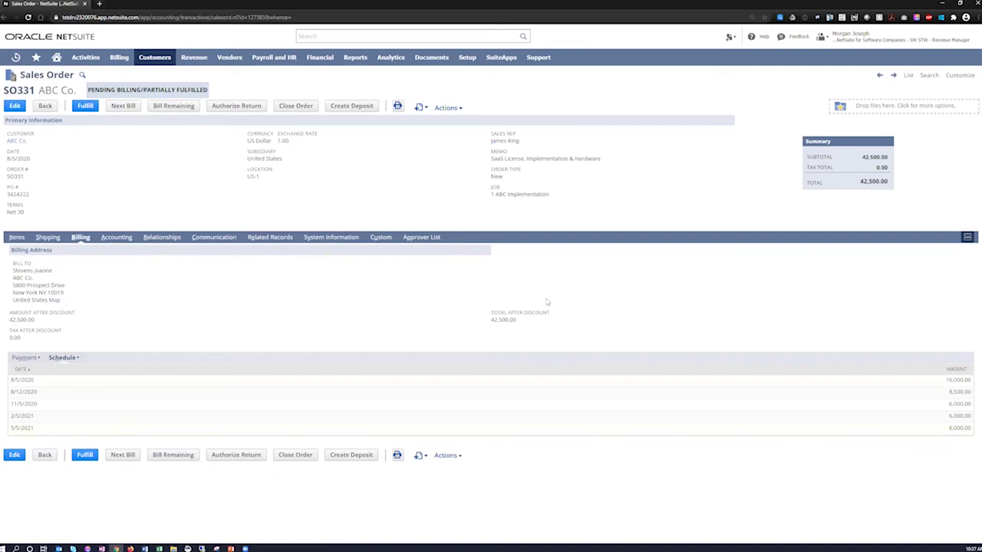
# Open the invoice from the sales order's related records, view its GL impact, and return from it.
pyautogui.click(266, 239)
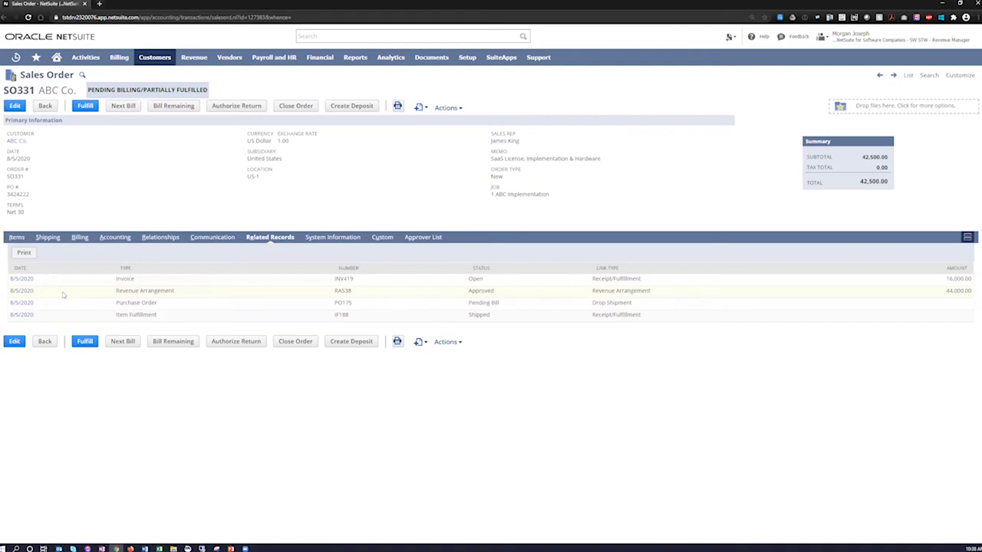
pyautogui.click(20, 280)
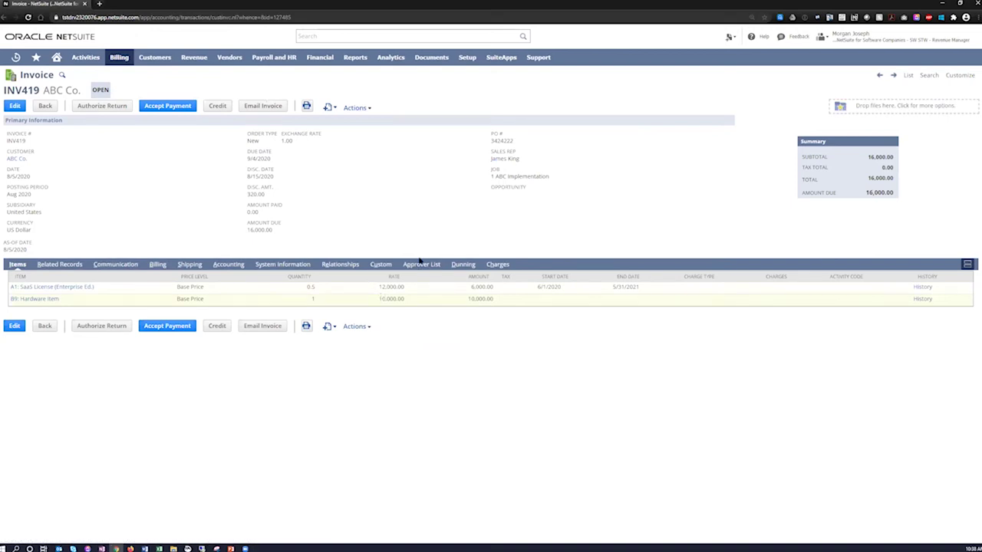
pyautogui.moveTo(366, 112)
pyautogui.click(368, 182)
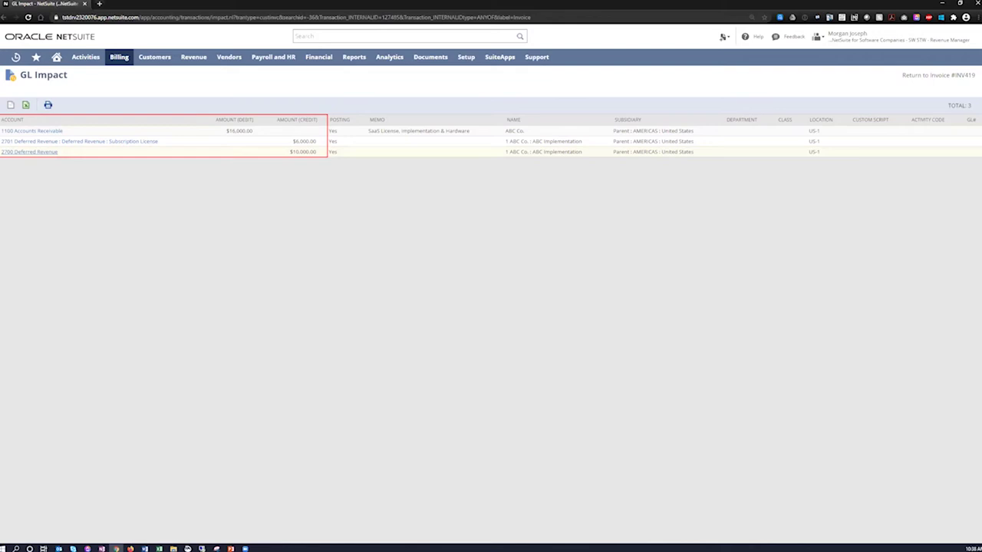
pyautogui.click(6, 18)
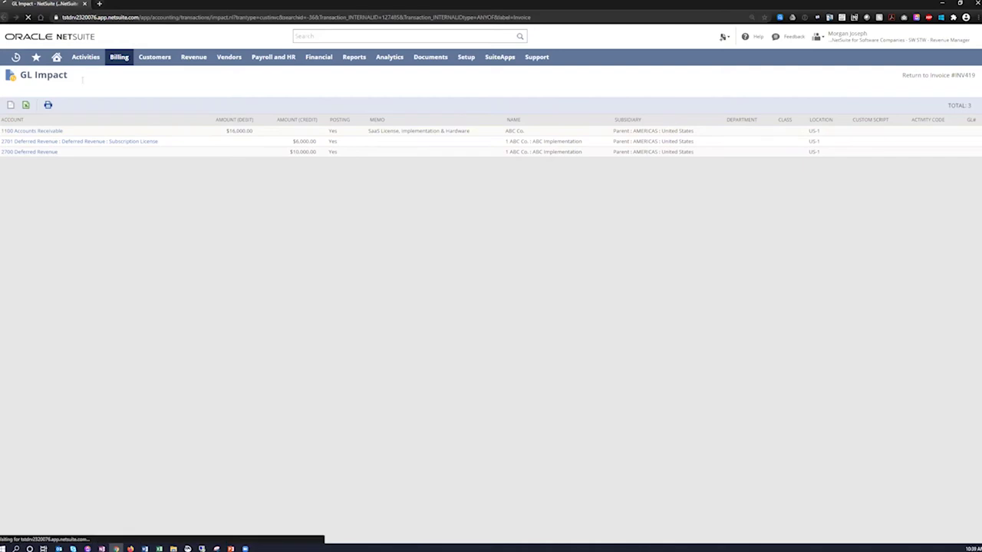
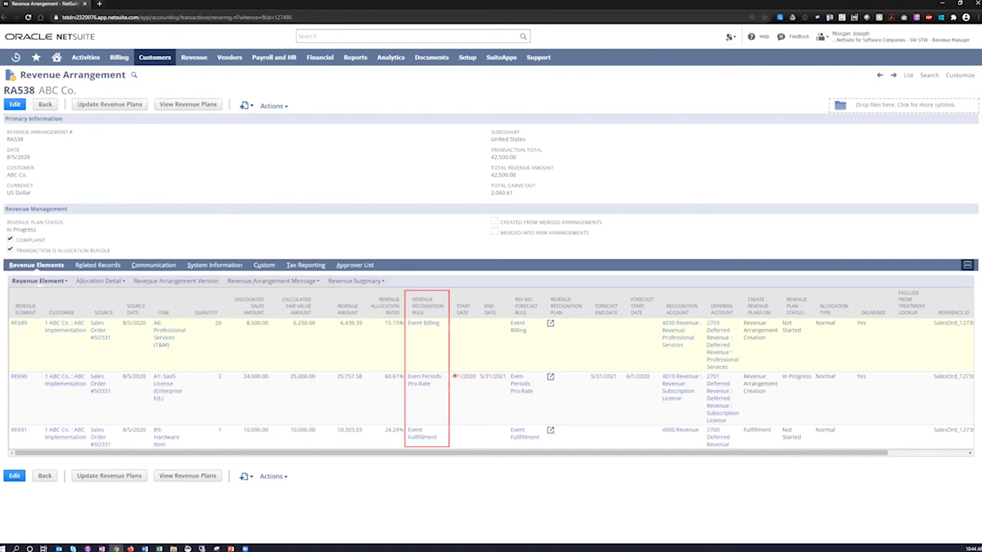
# Review the revenue elements' recognition rules and dates, and open the actual revenue plan for the SaaS License (Enterprise Ed.) element.
pyautogui.moveTo(446, 369); pyautogui.dragTo(510, 385)
pyautogui.moveTo(403, 425); pyautogui.dragTo(449, 447)
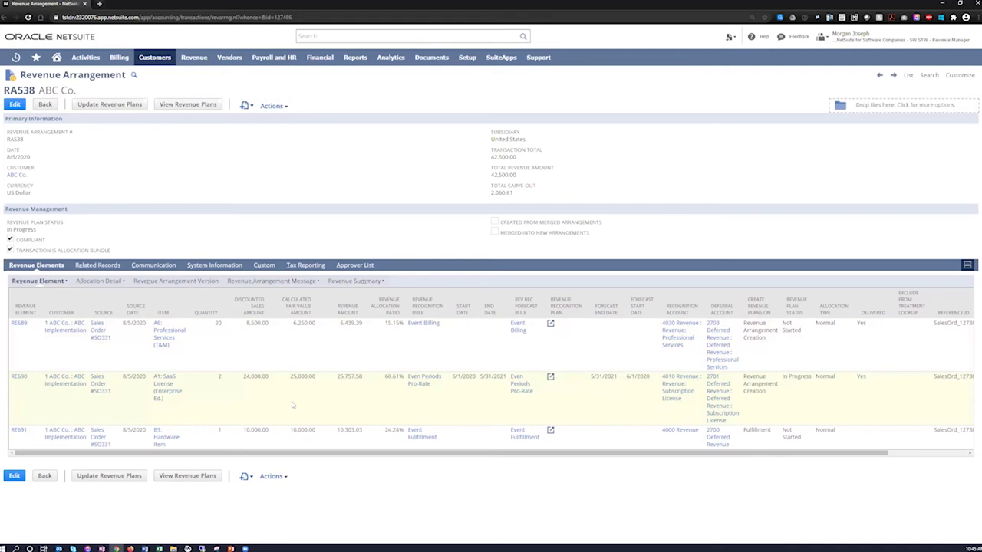
pyautogui.click(551, 378)
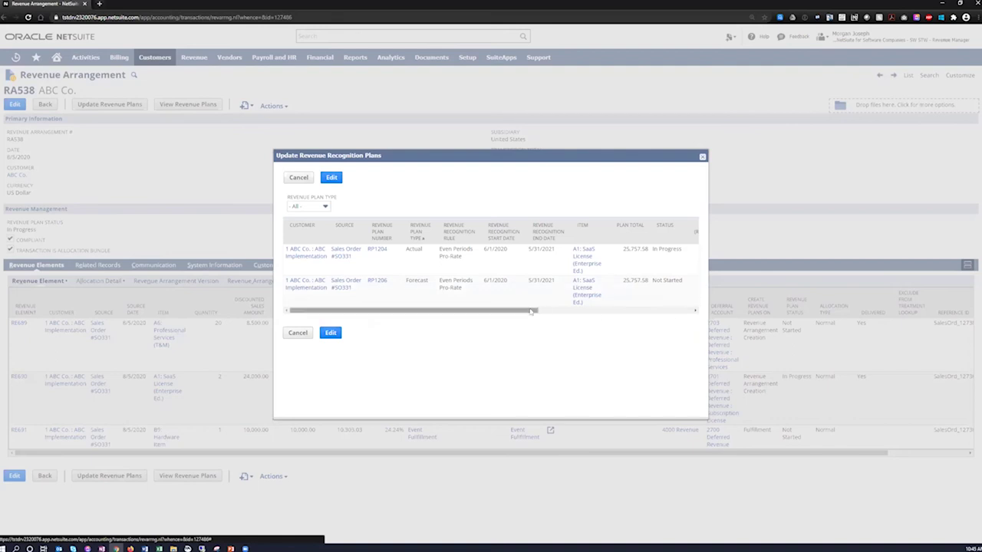
pyautogui.moveTo(533, 312); pyautogui.dragTo(546, 313)
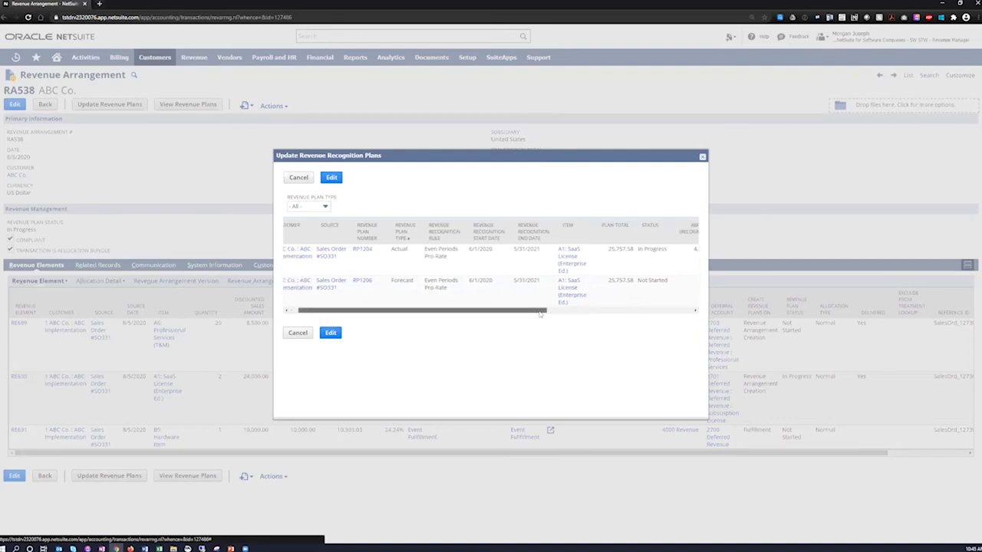
pyautogui.click(364, 252)
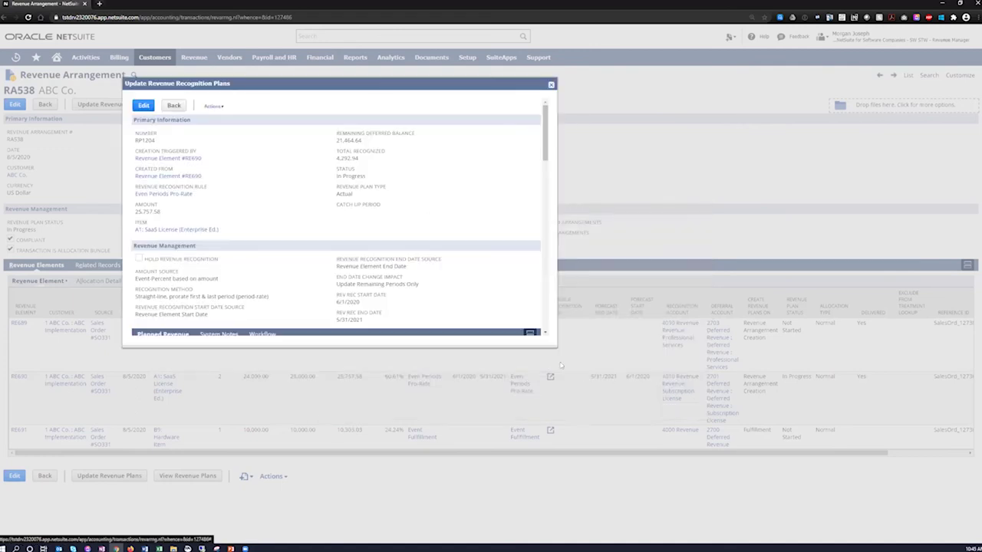
# Enlarge the revenue plan window, examine the planned revenue for each period, and close the plan.
pyautogui.moveTo(555, 344); pyautogui.dragTo(783, 500)
pyautogui.scroll(-1, 789, 429)
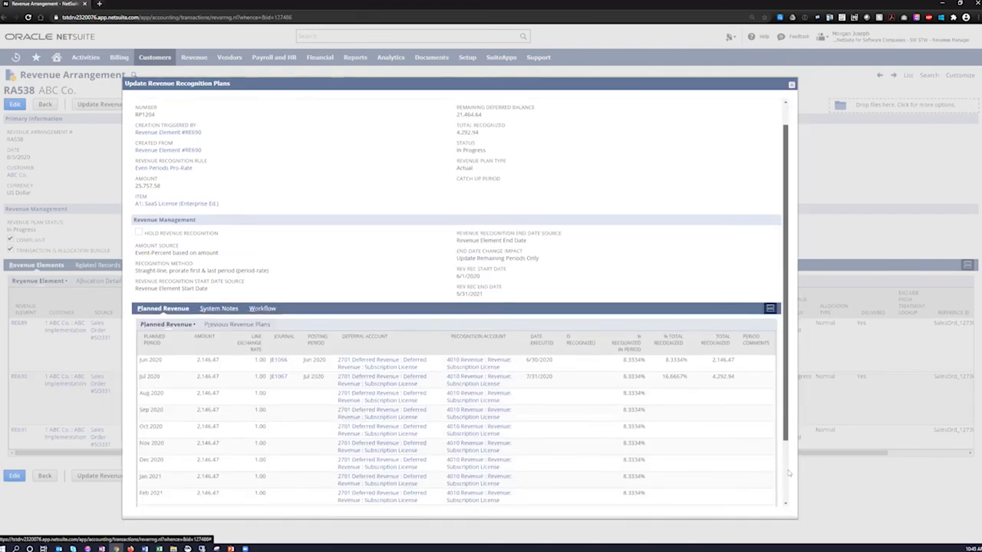
pyautogui.scroll(-3, 789, 474)
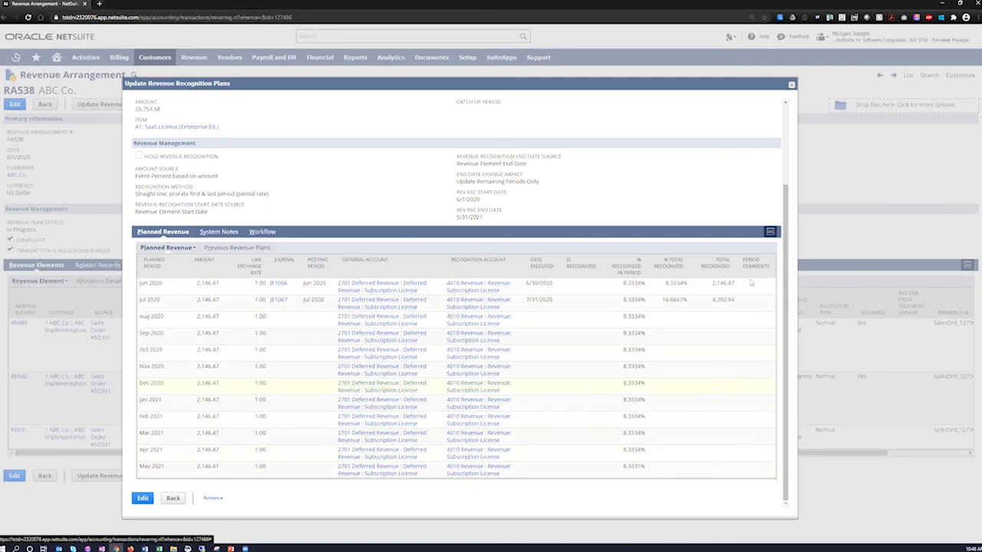
pyautogui.click(792, 85)
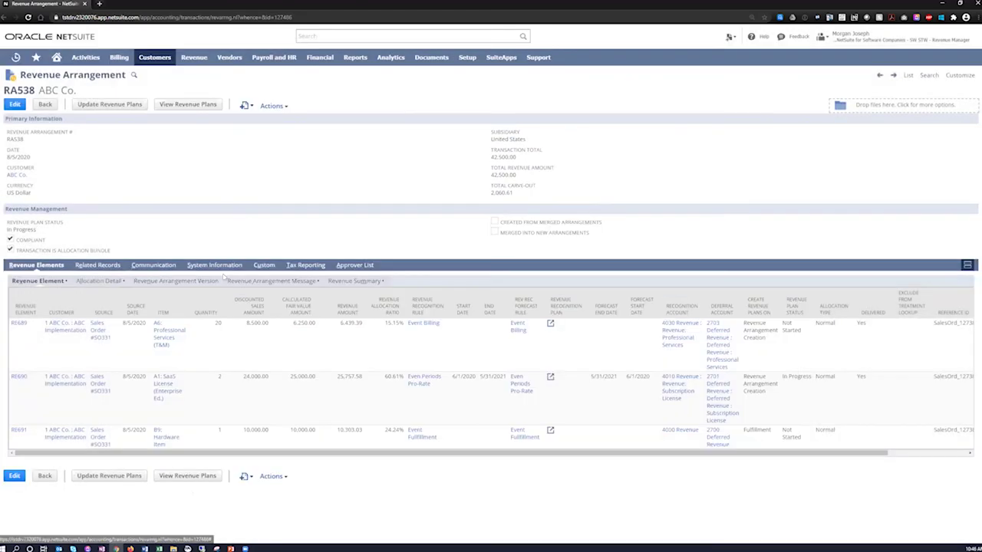
# Examine the revenue arrangement's allocation detail and total carve-out, and return to the revenue element list.
pyautogui.click(97, 280)
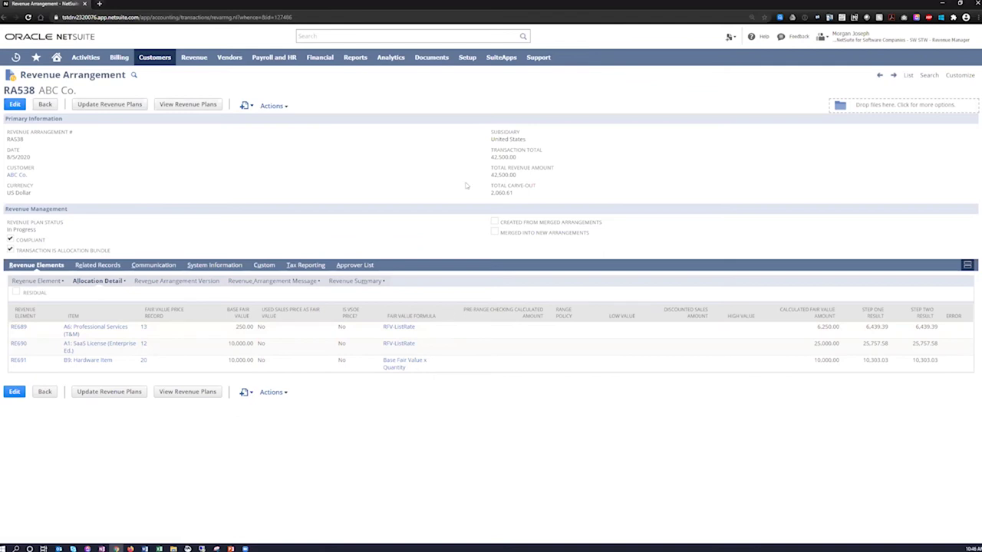
pyautogui.moveTo(472, 177); pyautogui.dragTo(546, 201)
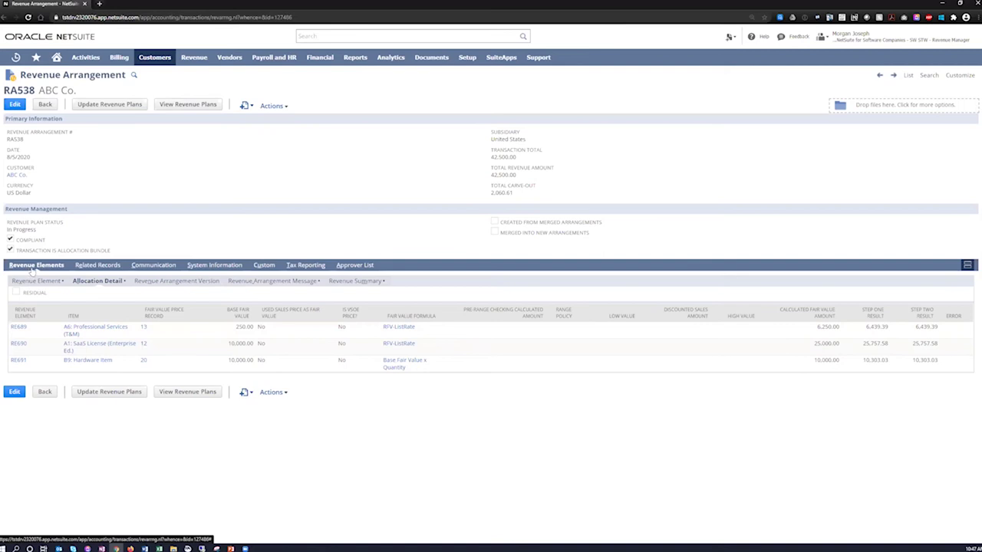
pyautogui.click(40, 282)
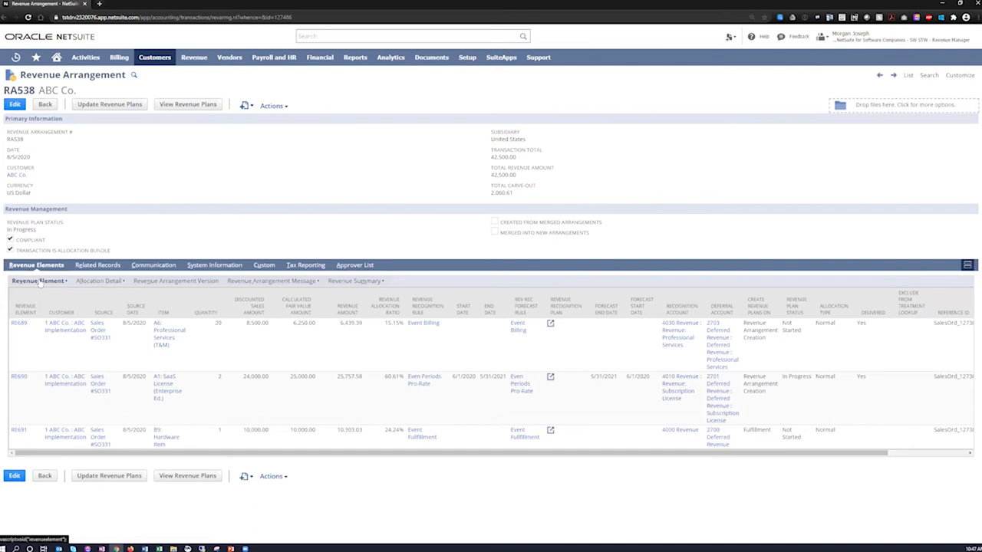
# Open the immediate run page for scheduled revenue recognition journal entries and review the listed plans.
pyautogui.moveTo(186, 67)
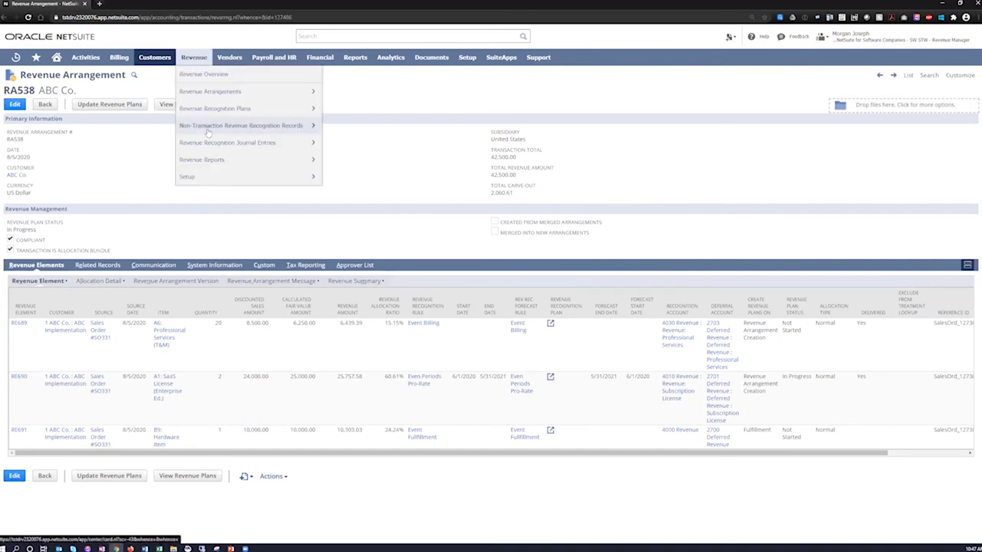
pyautogui.moveTo(207, 132)
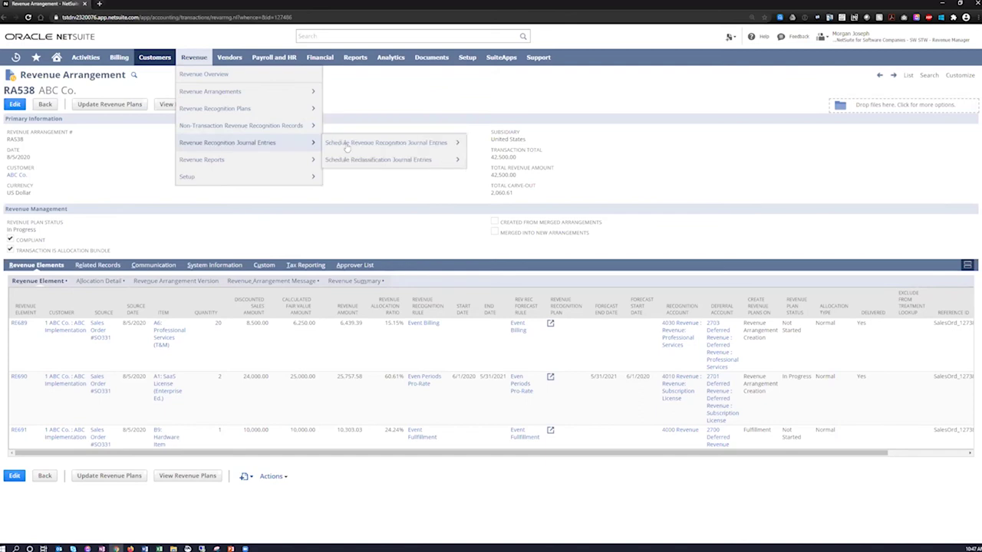
pyautogui.moveTo(357, 147)
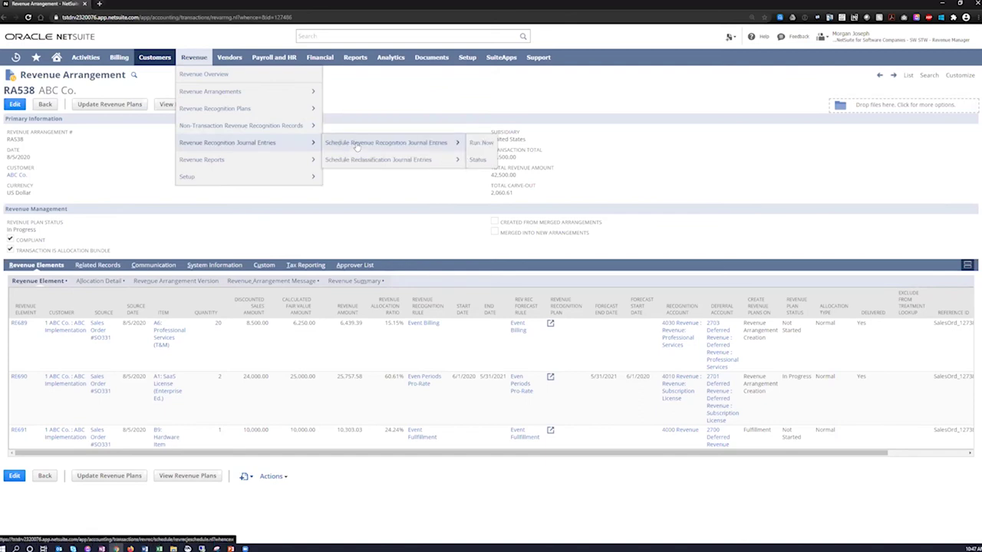
pyautogui.click(482, 144)
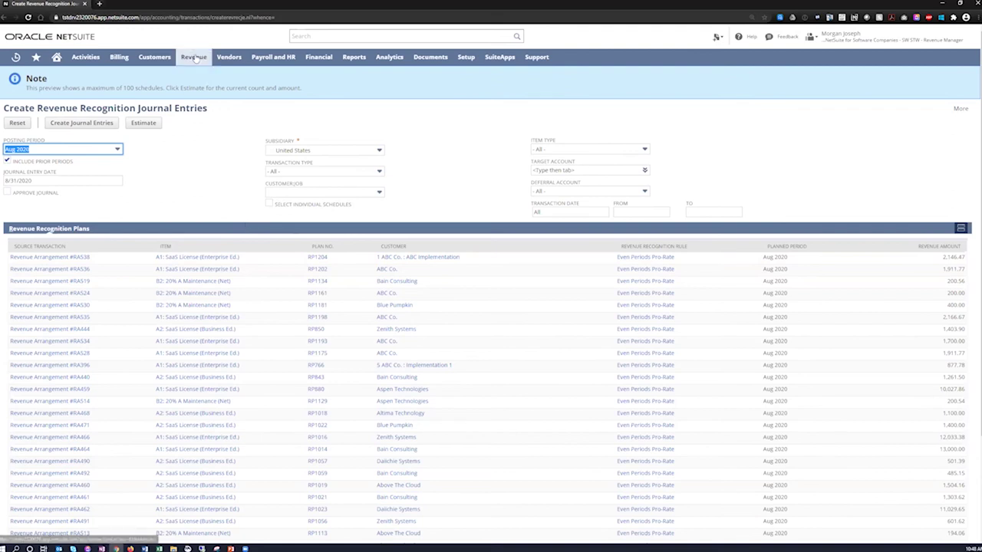
# Run the Billing and Revenue Summary report from the revenue reports.
pyautogui.moveTo(198, 59)
pyautogui.moveTo(206, 161)
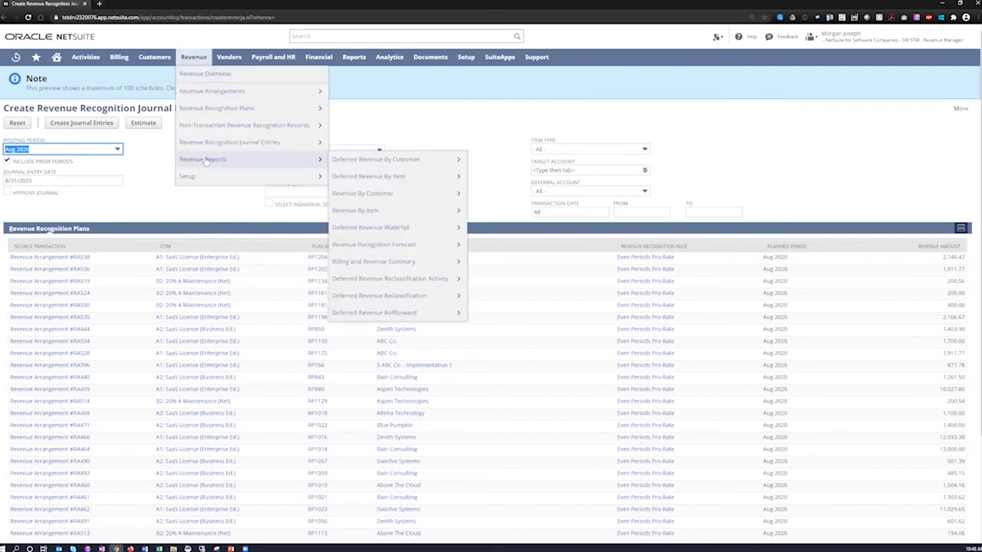
pyautogui.moveTo(387, 262)
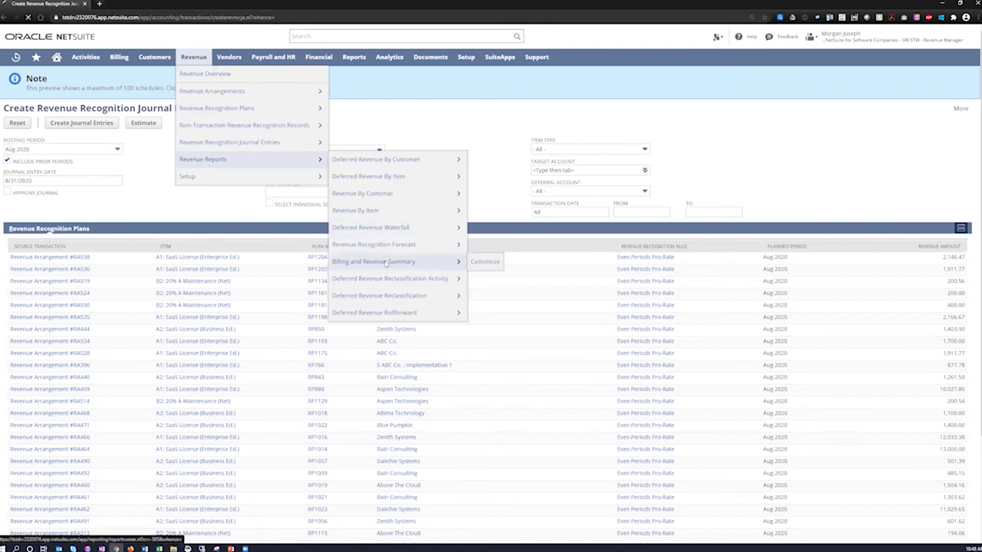
pyautogui.click(386, 263)
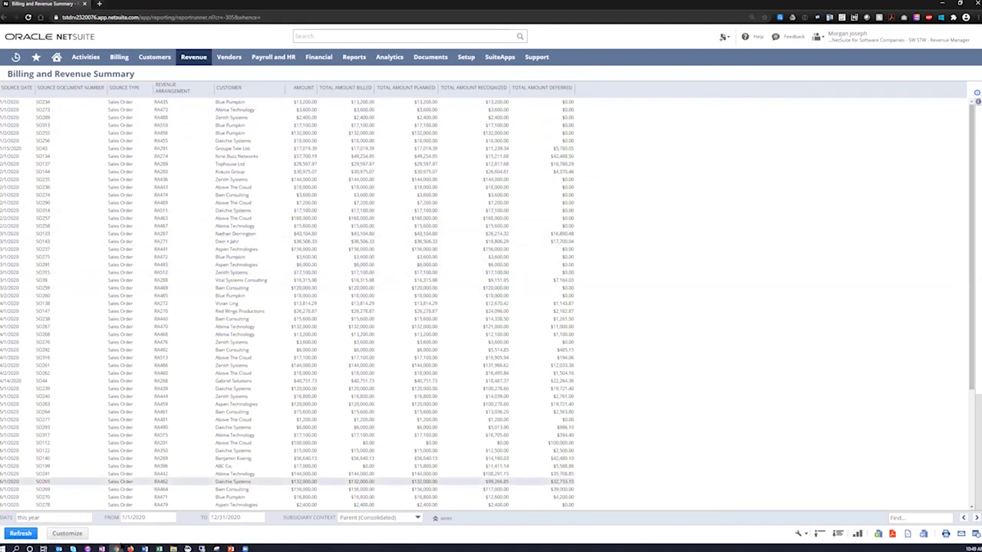
# Customize the Billing and Revenue Summary report with Customer as the first, grouped column, and preview it with the customer groups collapsed.
pyautogui.click(68, 535)
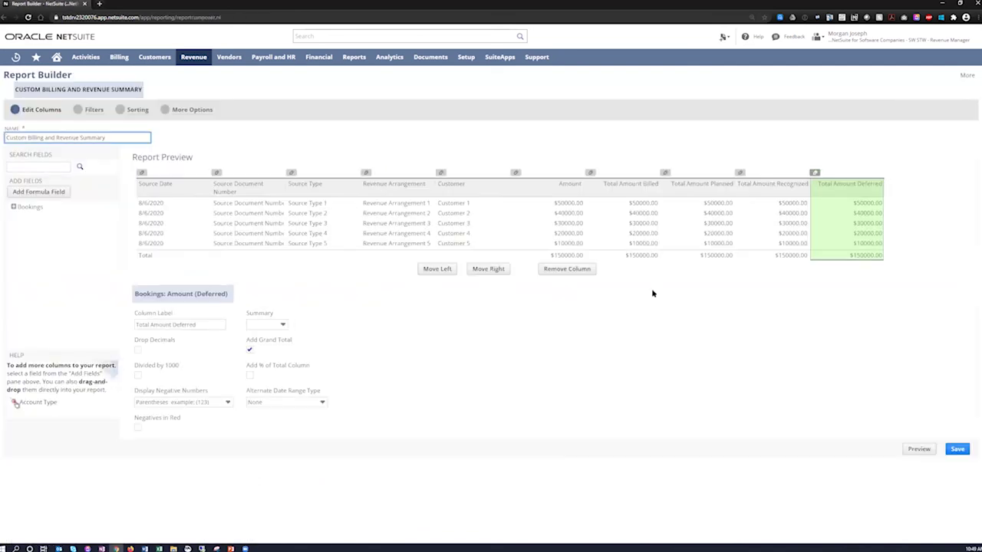
pyautogui.click(471, 189)
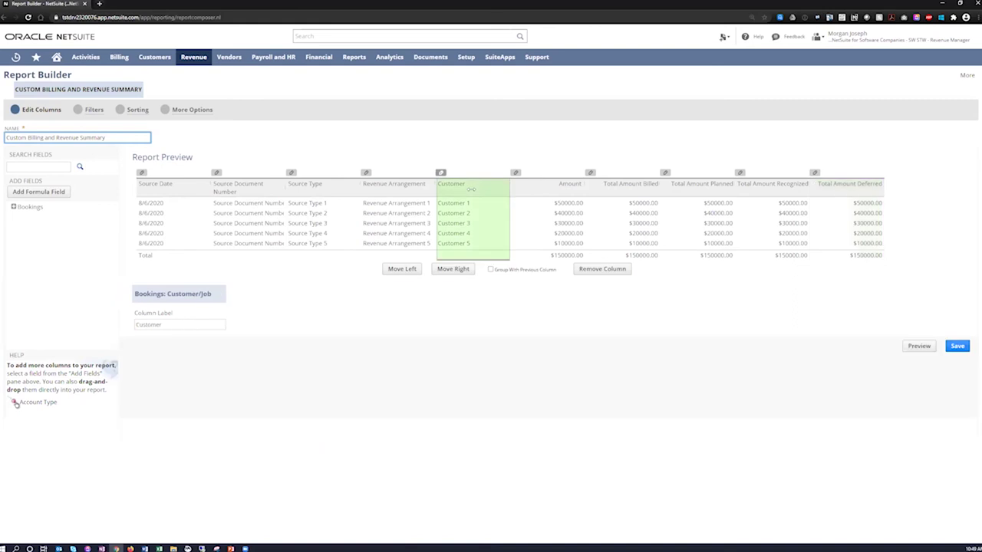
pyautogui.moveTo(469, 189); pyautogui.dragTo(163, 181)
pyautogui.click(515, 269)
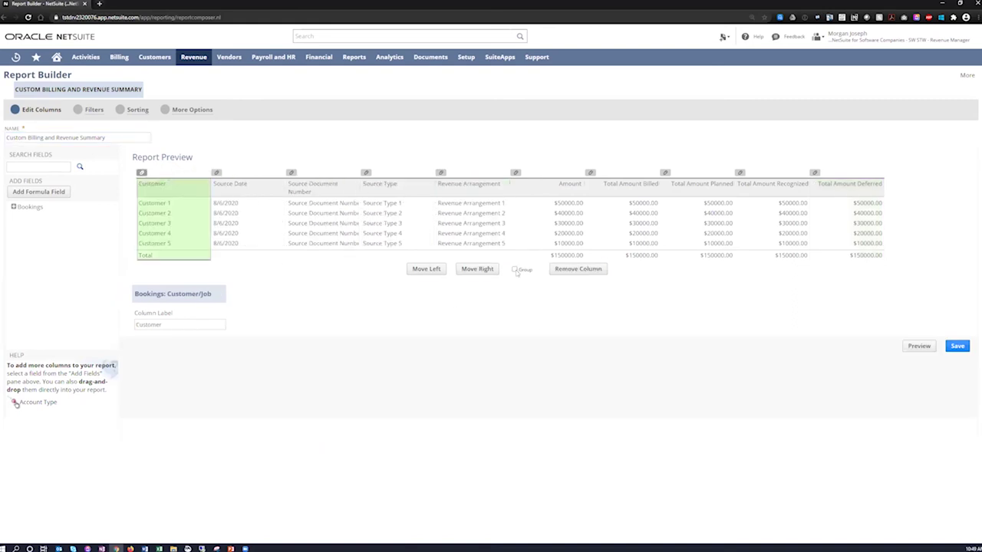
pyautogui.click(917, 346)
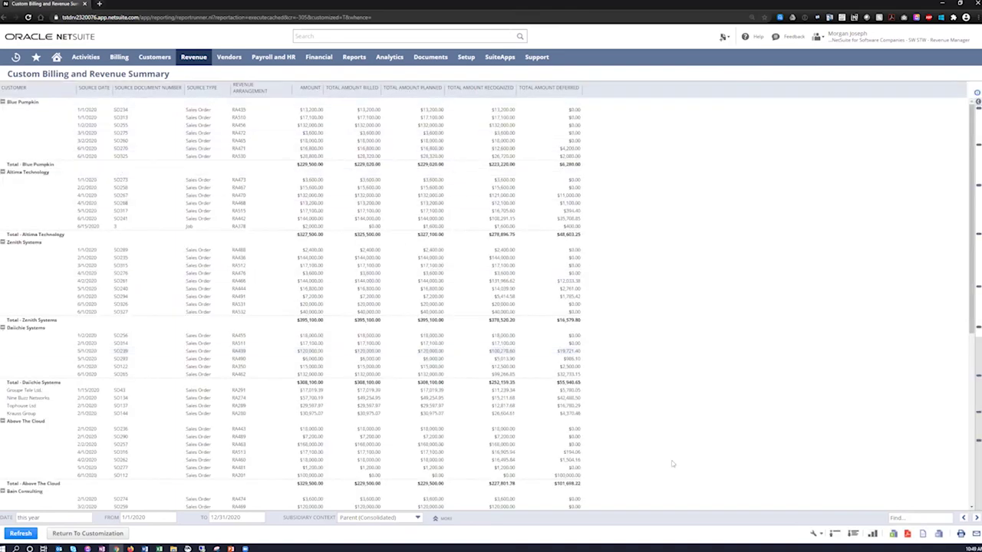
pyautogui.click(834, 535)
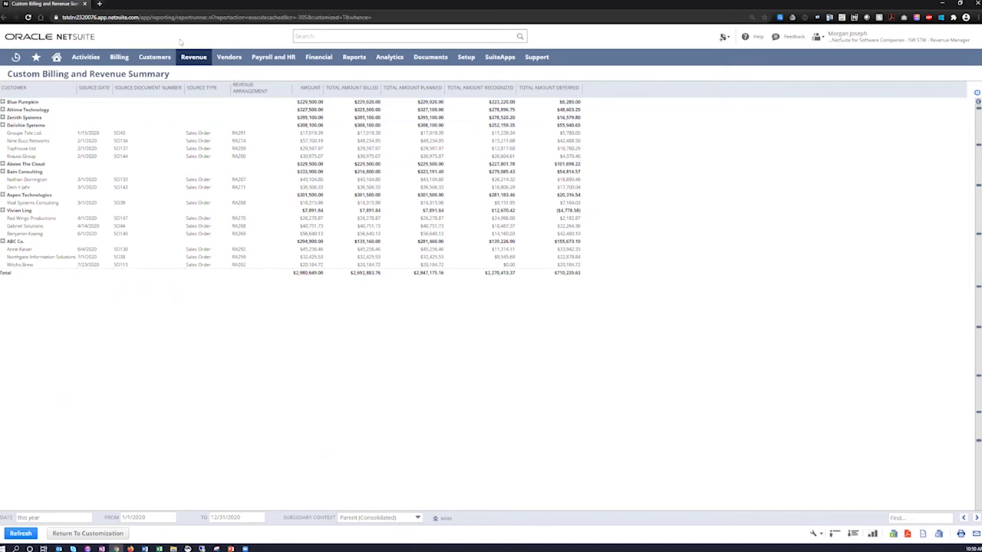
# Run the Deferred Revenue Waterfall report from the revenue reports and review the summary.
pyautogui.moveTo(194, 57)
pyautogui.moveTo(210, 169)
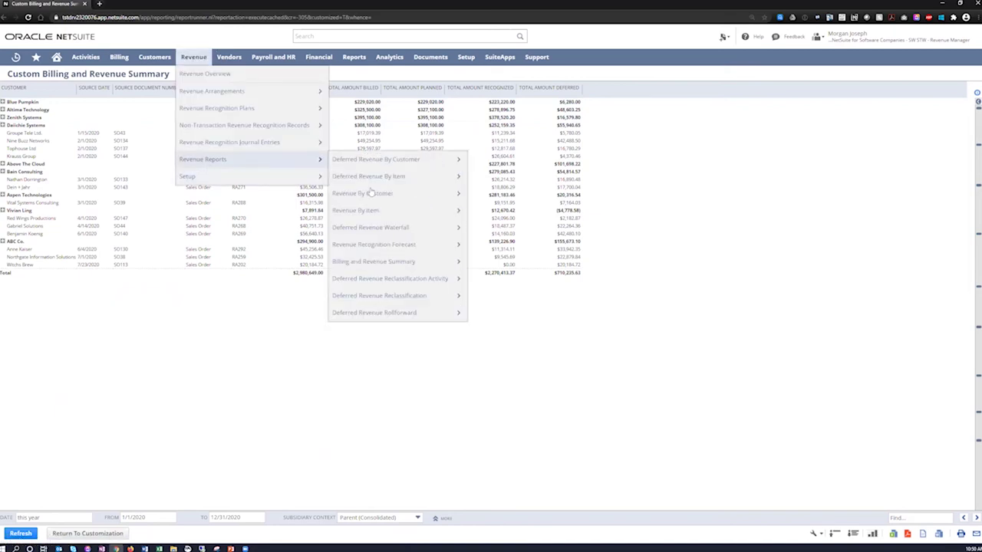
pyautogui.moveTo(392, 280)
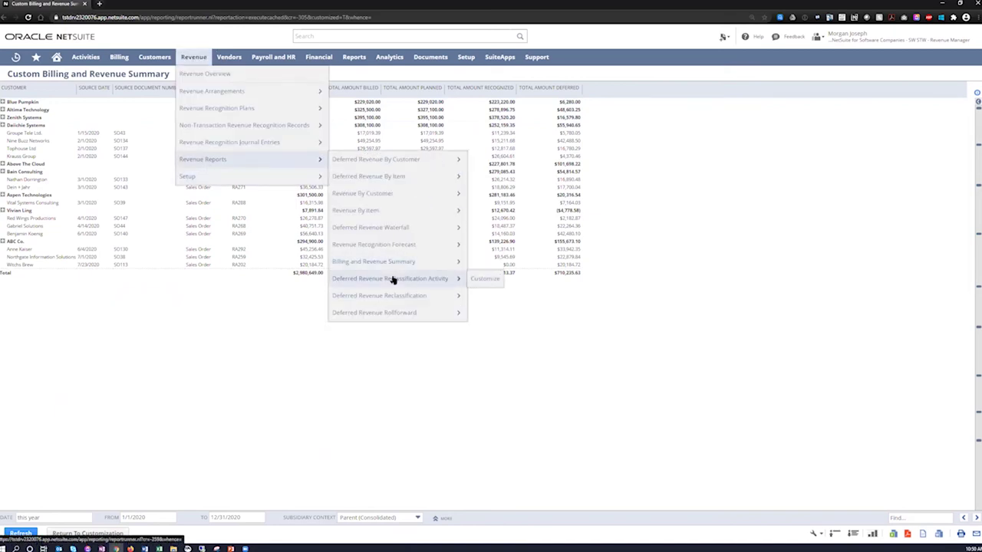
pyautogui.click(400, 228)
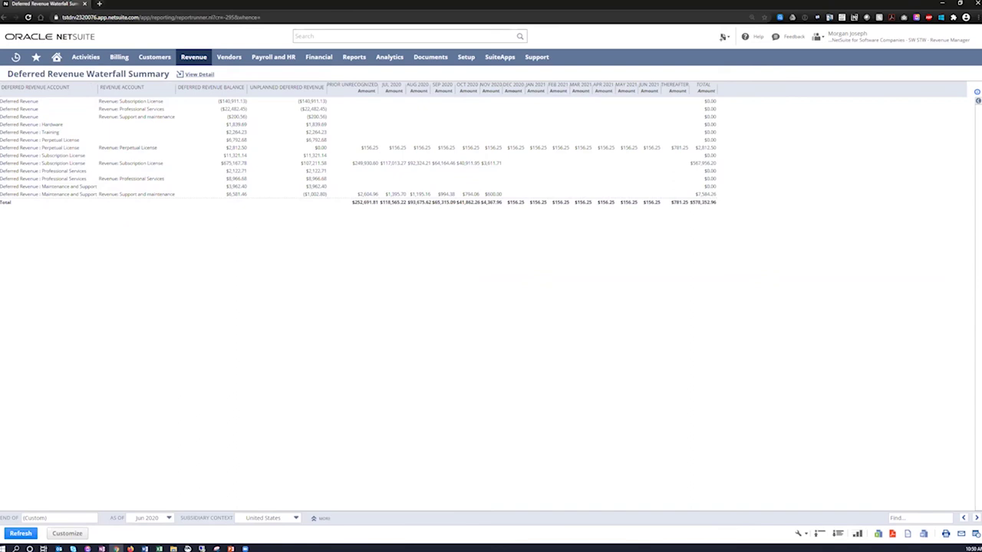
pyautogui.hotkey('alt', 'Tab')
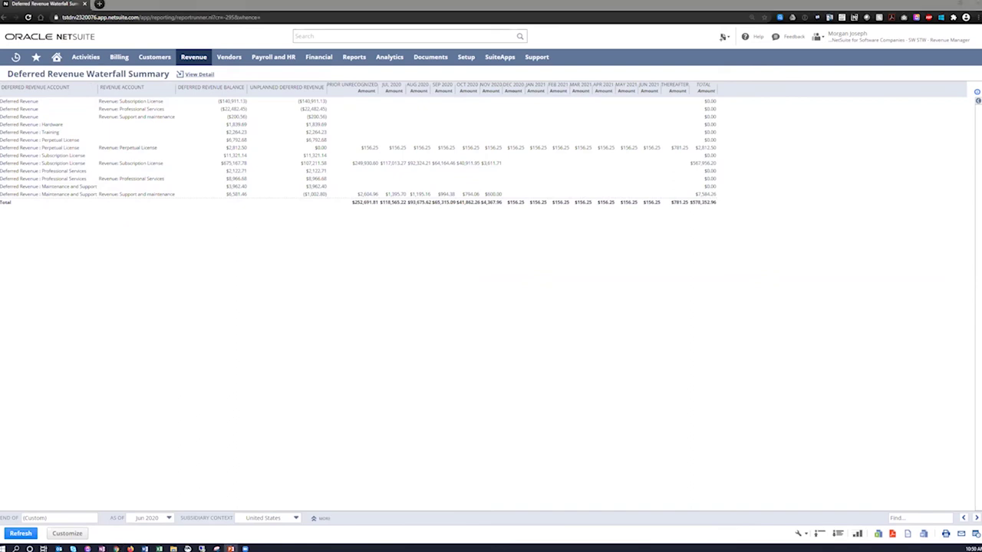
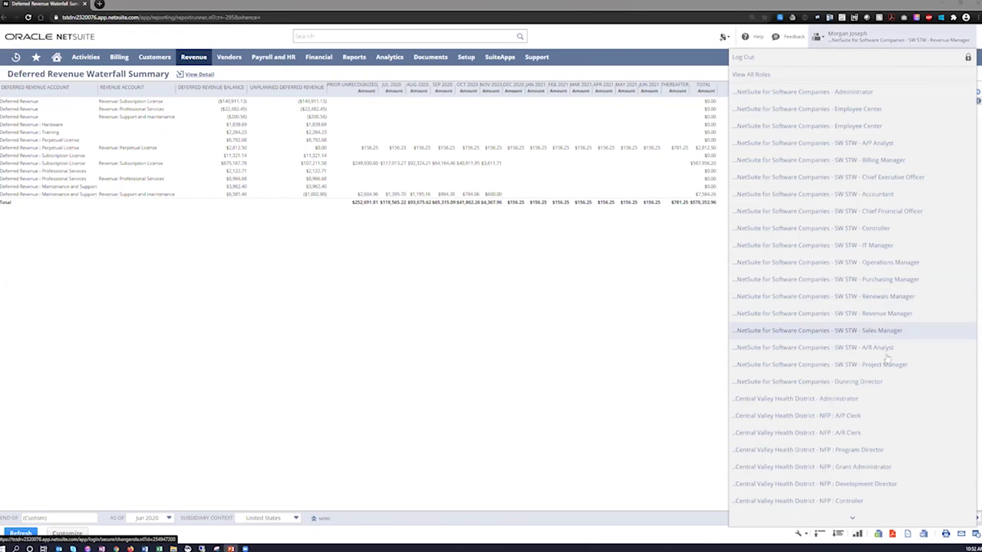
# Switch to the SW STW - Project Manager role and look over its home dashboard, including the weekly job hours trend.
pyautogui.click(888, 365)
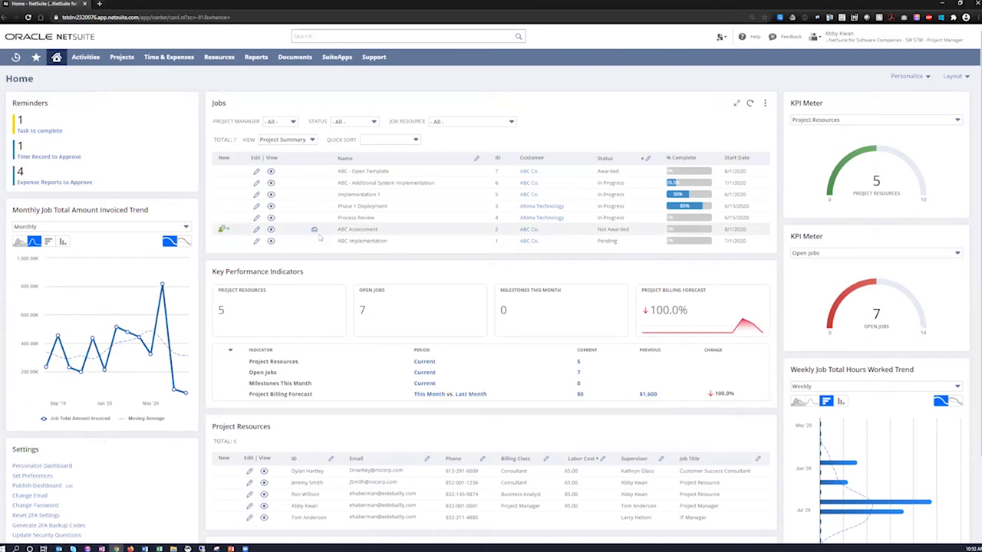
pyautogui.moveTo(116, 328)
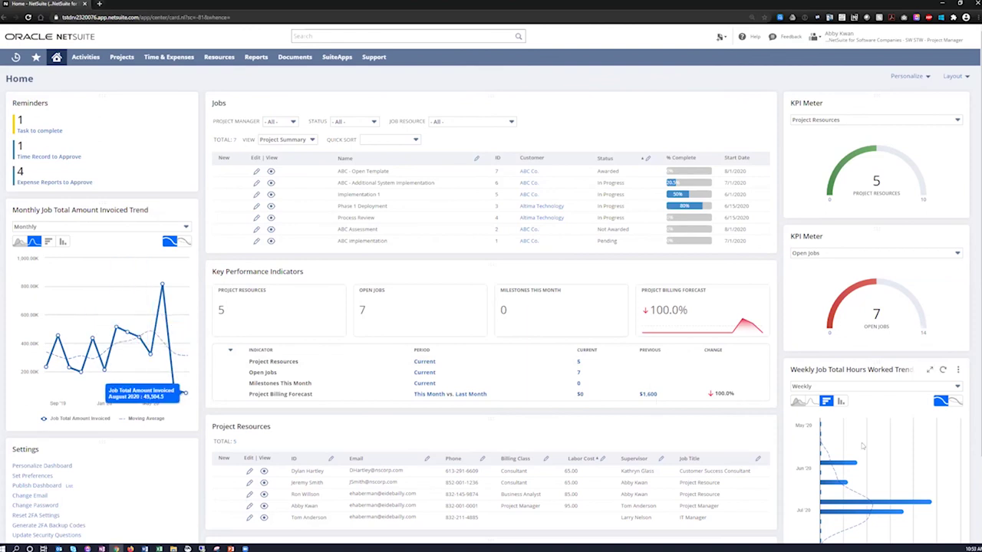
pyautogui.scroll(-1, 890, 445)
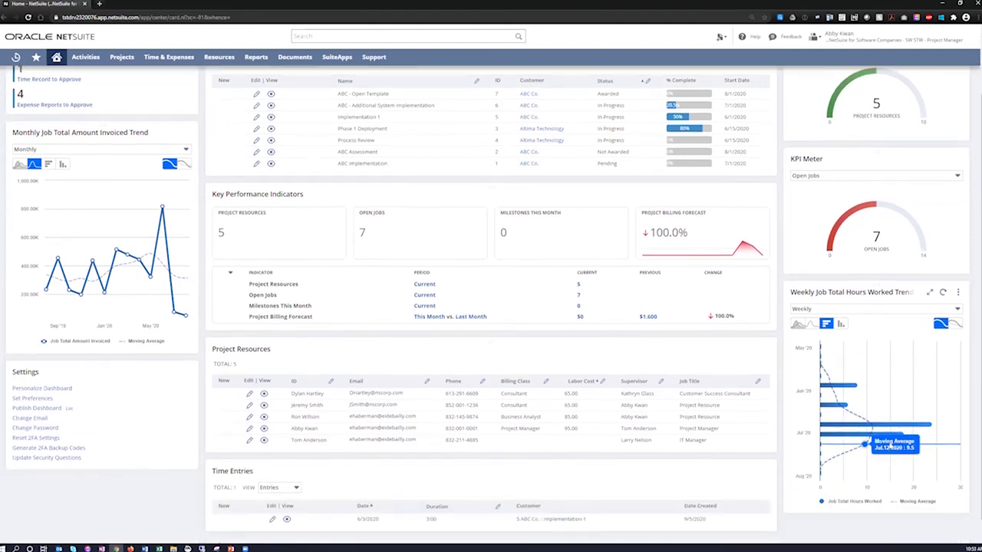
pyautogui.scroll(1, 889, 445)
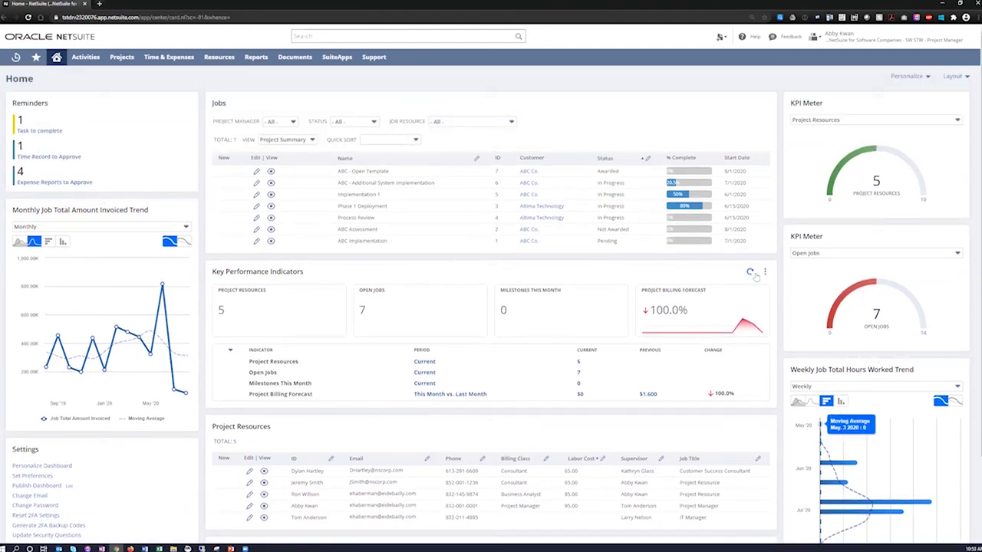
# Open the Altima Technology Phase 1 Deployment job and examine its planned, actual and remaining work in the project overview.
pyautogui.click(271, 206)
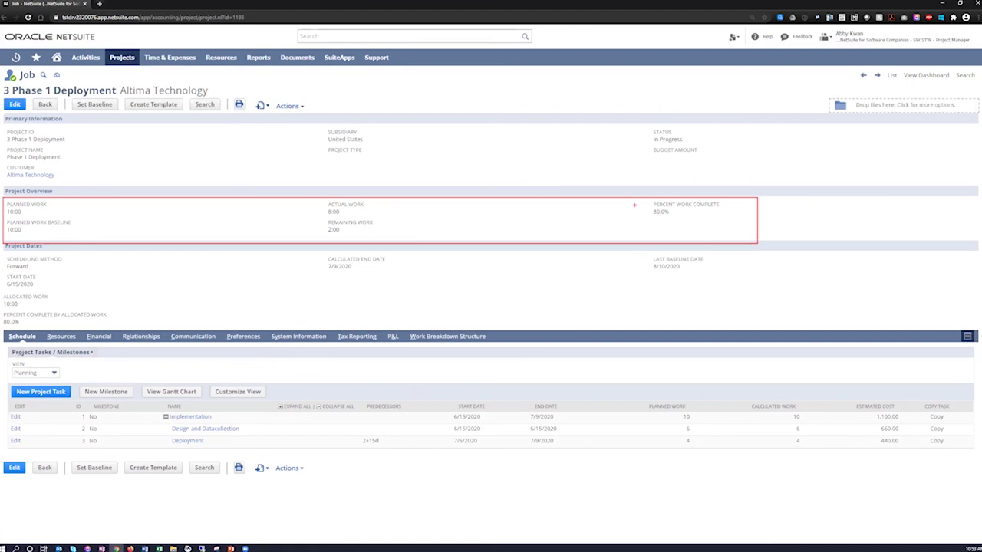
pyautogui.press('Escape')
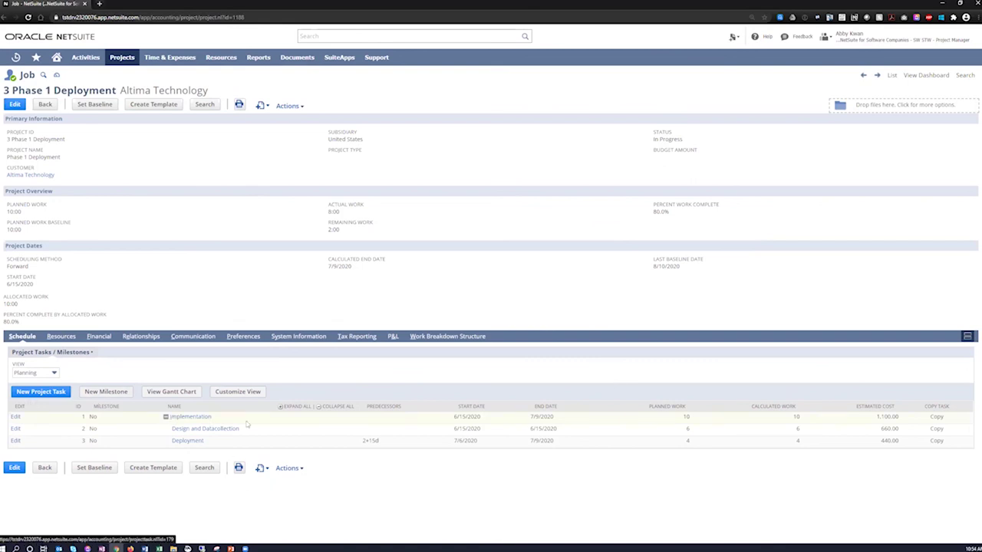
# Open the Deployment task in an enlarged window, examine its predecessor dependency types and time tracking entries, and close it without changes.
pyautogui.click(15, 442)
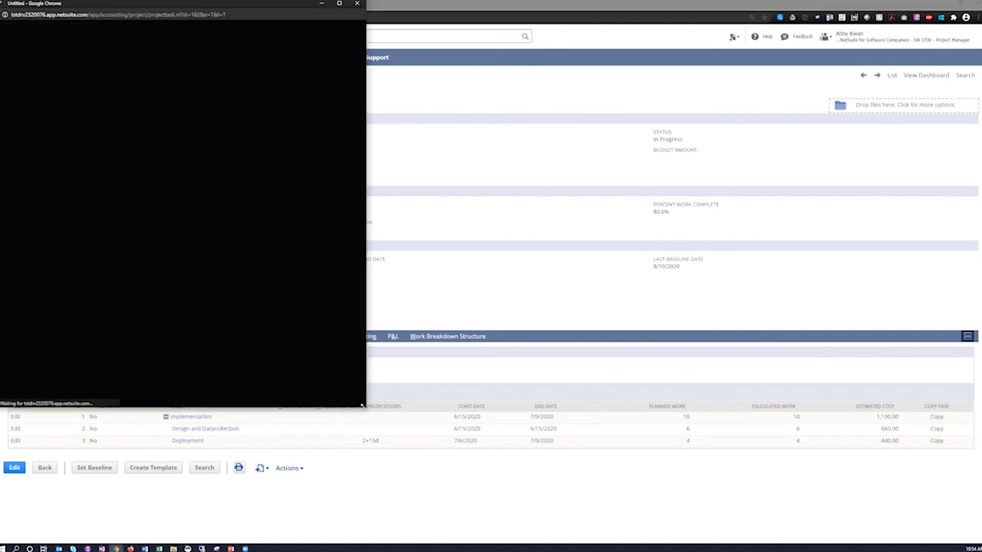
pyautogui.moveTo(362, 406); pyautogui.dragTo(604, 460)
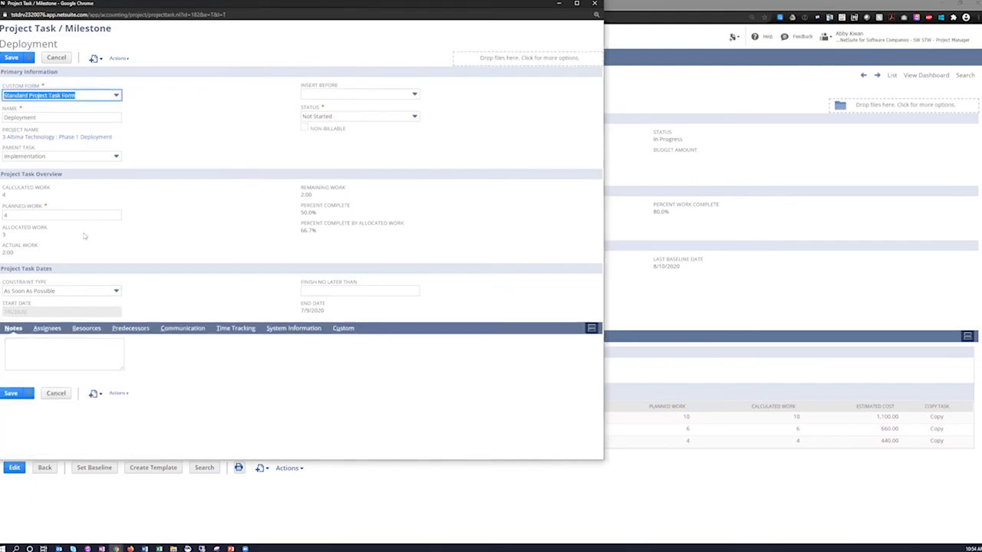
pyautogui.click(138, 333)
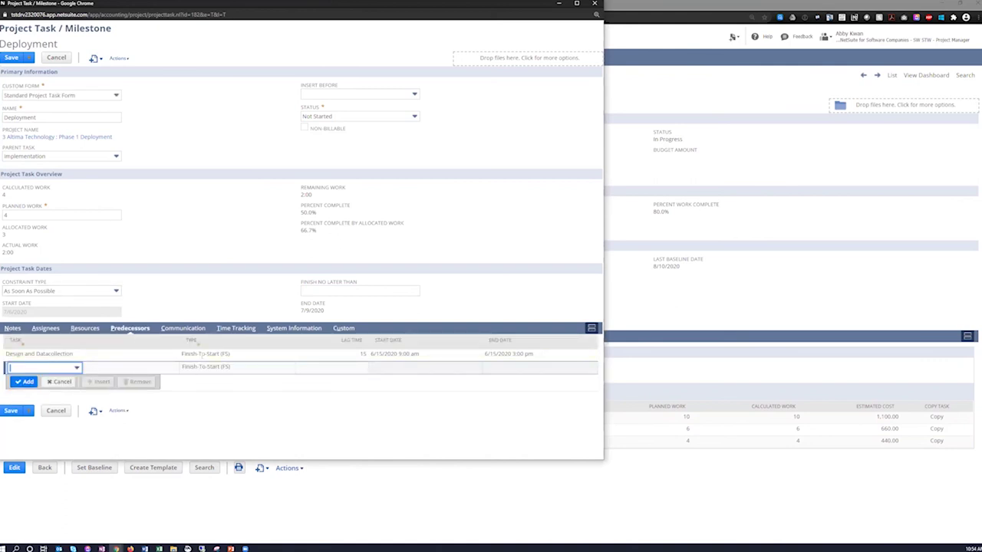
pyautogui.click(202, 356)
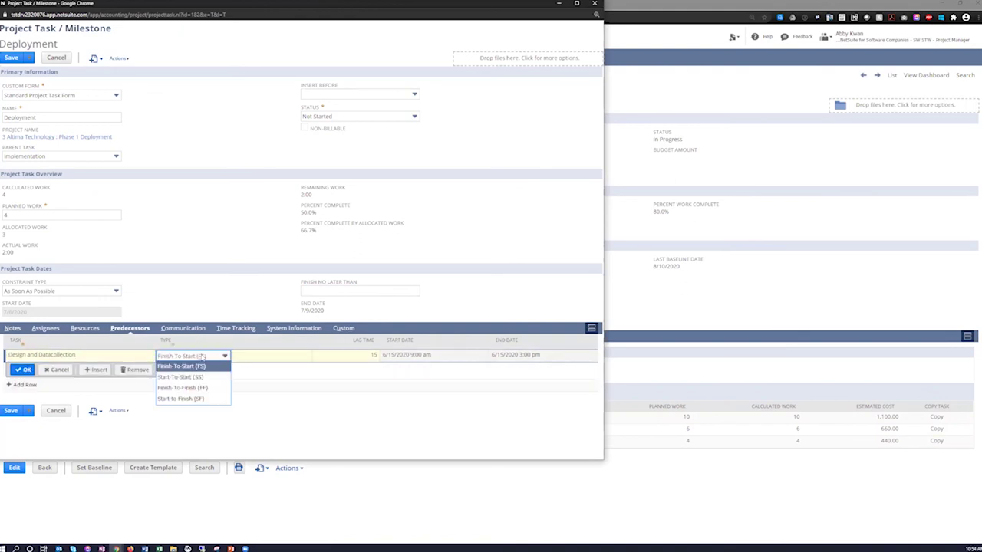
pyautogui.click(230, 246)
pyautogui.click(235, 328)
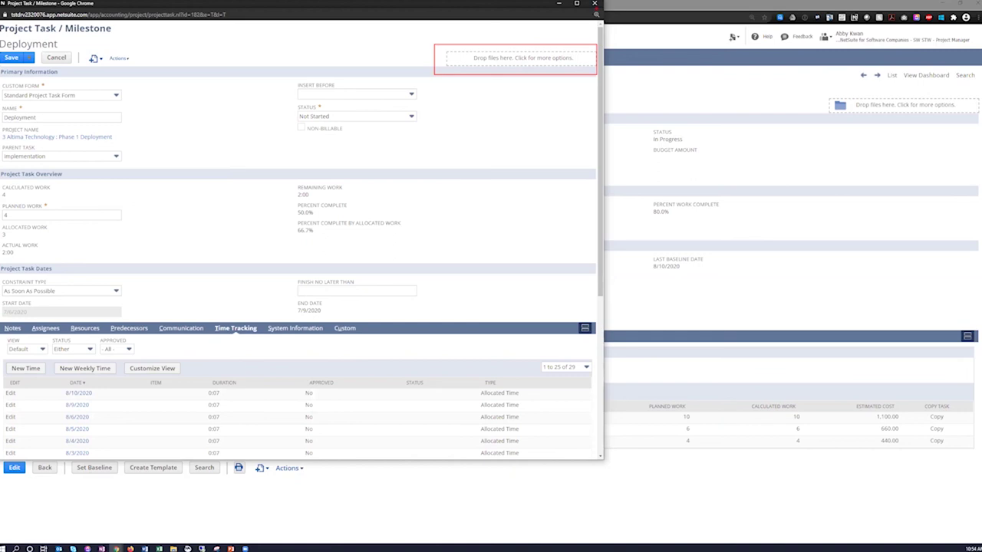
pyautogui.click(594, 3)
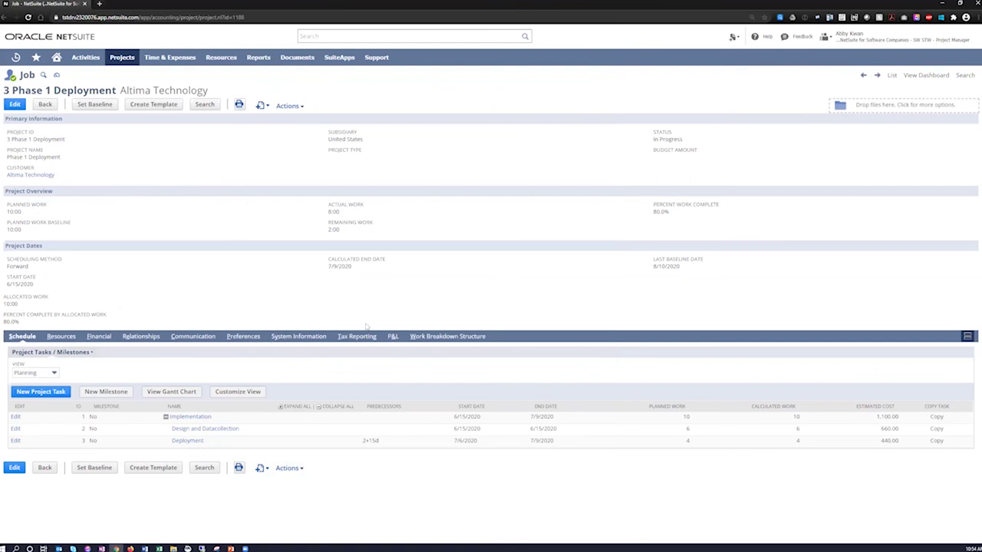
# Review the Phase 1 Deployment job's profit and loss by item group, and open a new weekly timesheet.
pyautogui.click(390, 342)
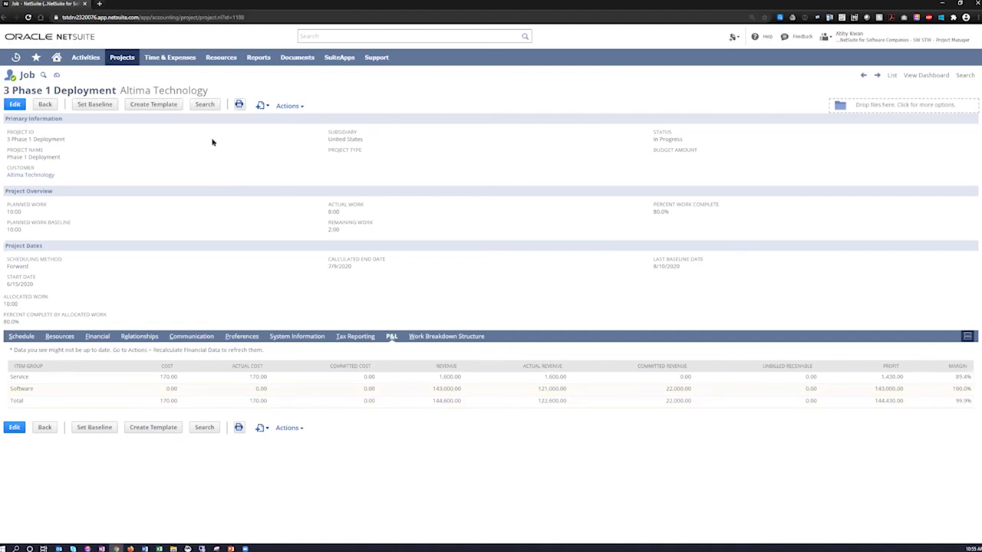
pyautogui.moveTo(175, 61)
pyautogui.moveTo(173, 92)
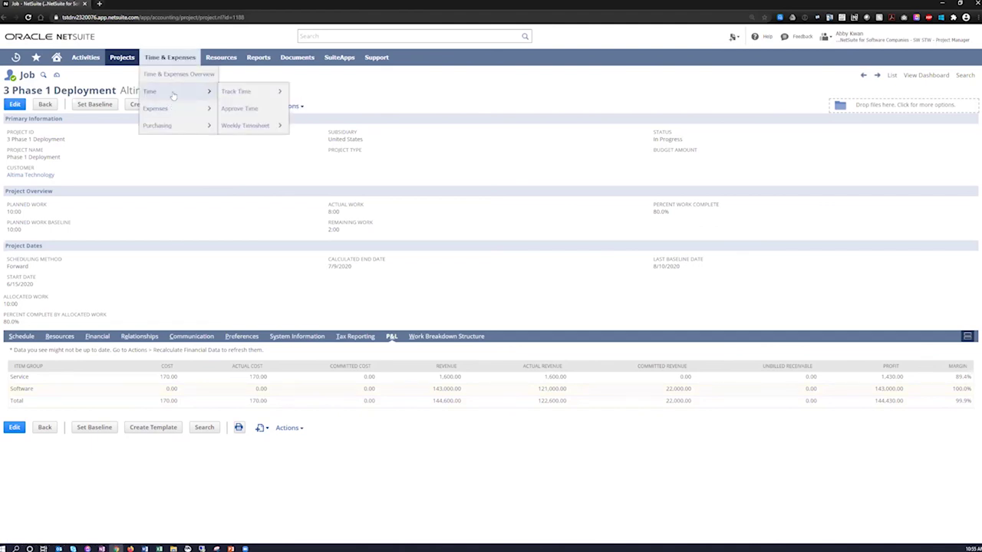
pyautogui.click(262, 128)
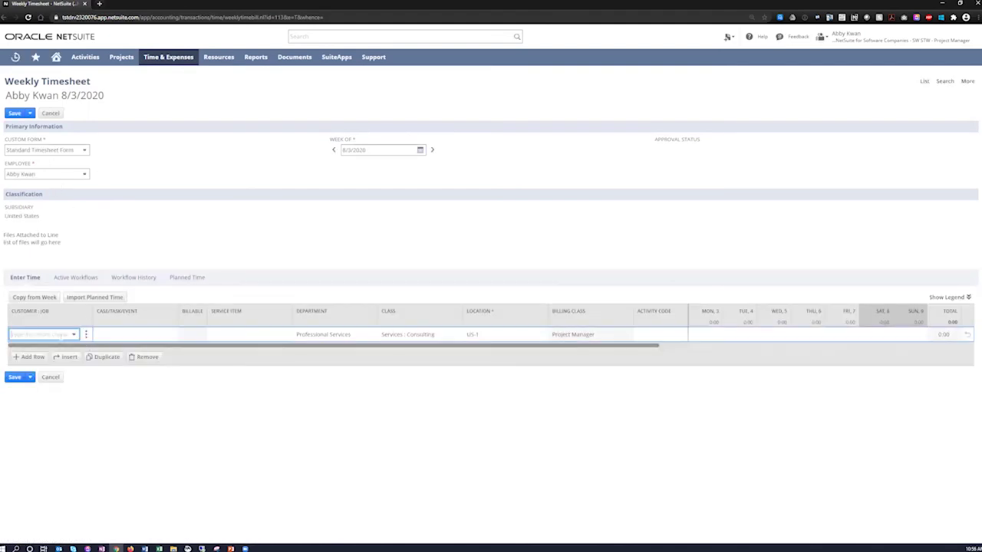
# Set the first timesheet line to Altima Technology : Phase 1 Deployment, the Deployment project task and service item SVC_PR_Consulting.
pyautogui.click(74, 335)
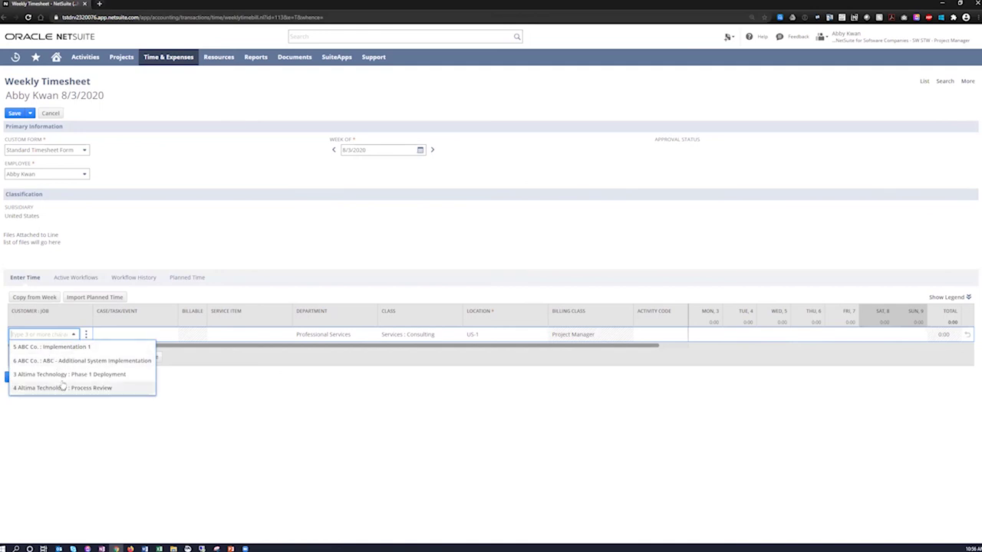
pyautogui.click(62, 375)
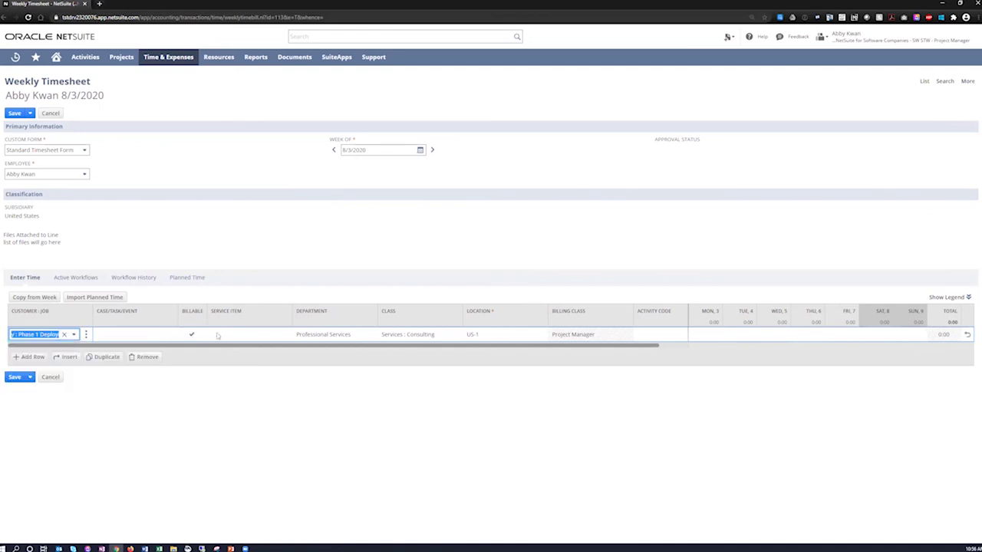
pyautogui.click(123, 335)
pyautogui.click(165, 335)
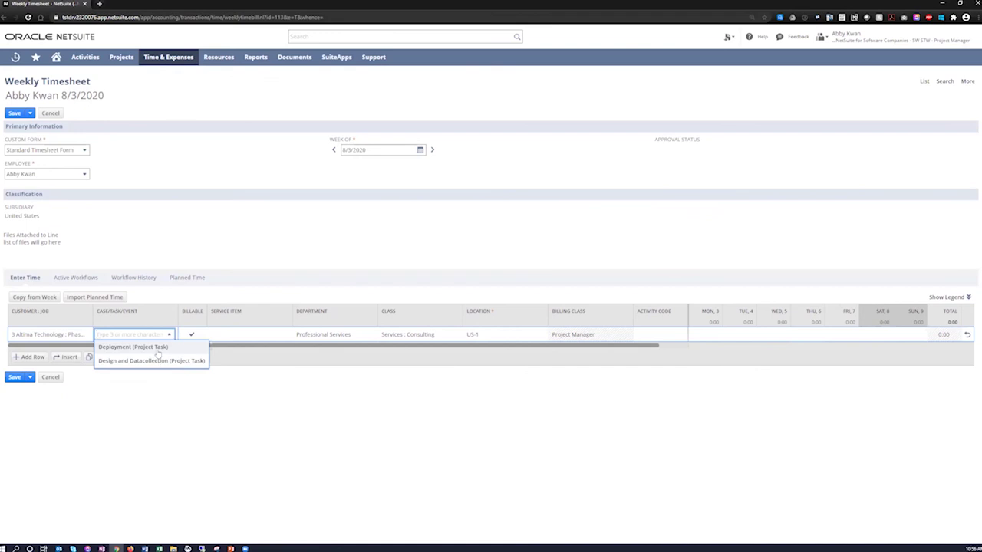
pyautogui.click(153, 346)
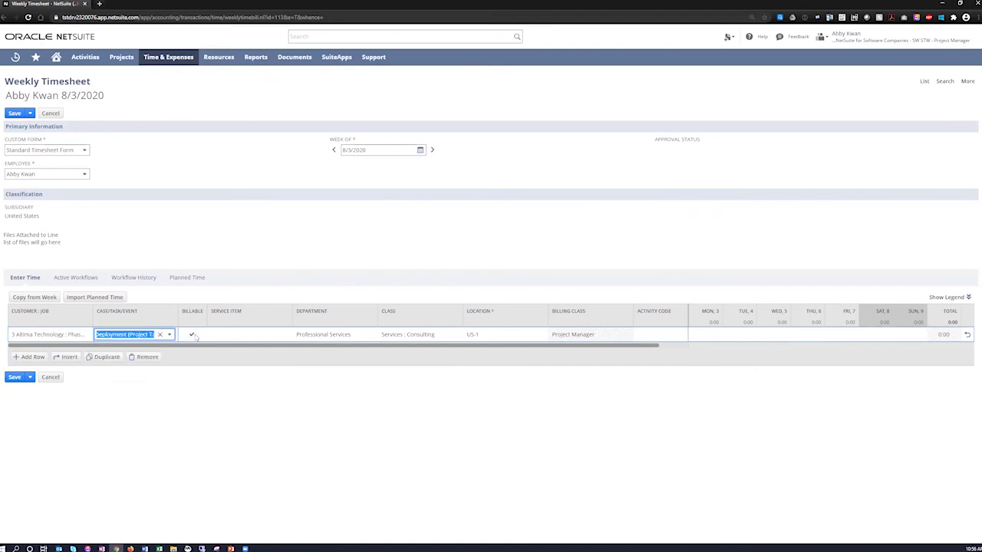
pyautogui.click(241, 336)
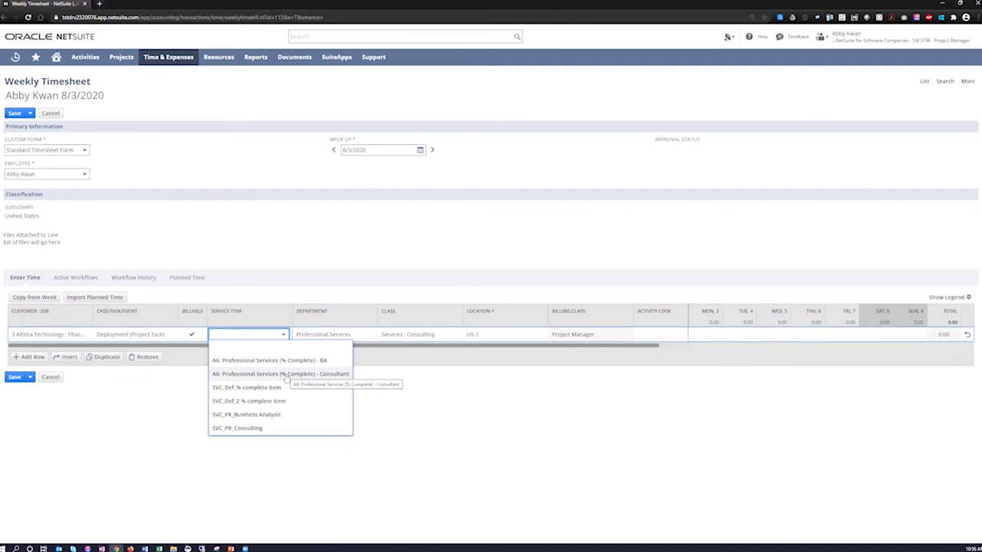
pyautogui.click(287, 428)
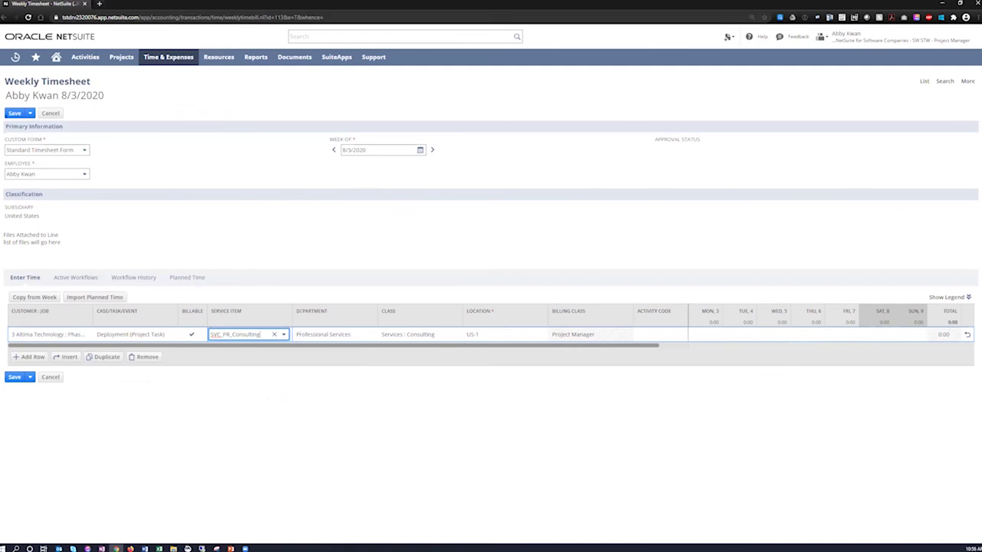
pyautogui.moveTo(290, 303); pyautogui.dragTo(469, 345)
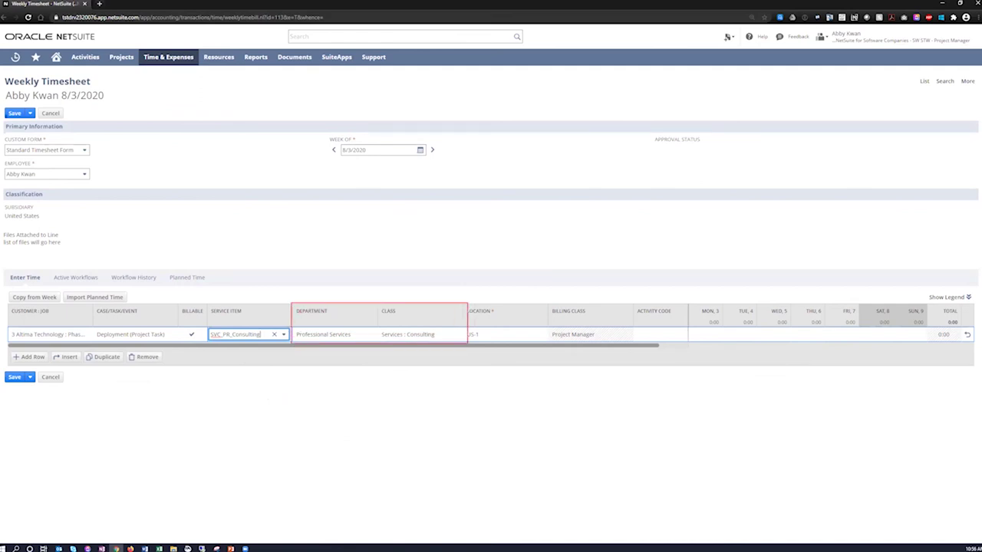
# Enter 4 hours on Tuesday the 4th with the memo "Consulting", and add a new timesheet row.
pyautogui.click(749, 336)
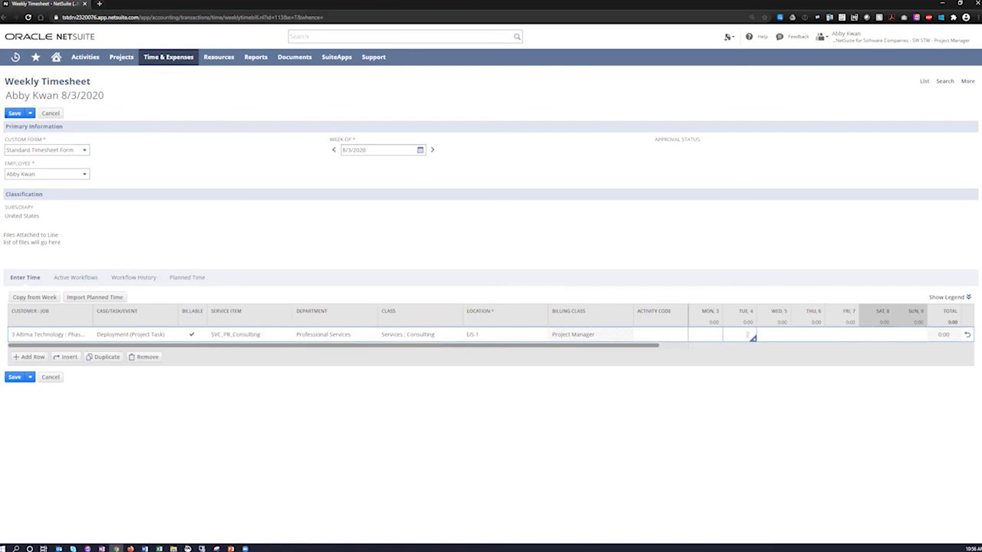
pyautogui.write('4')
pyautogui.click(753, 337)
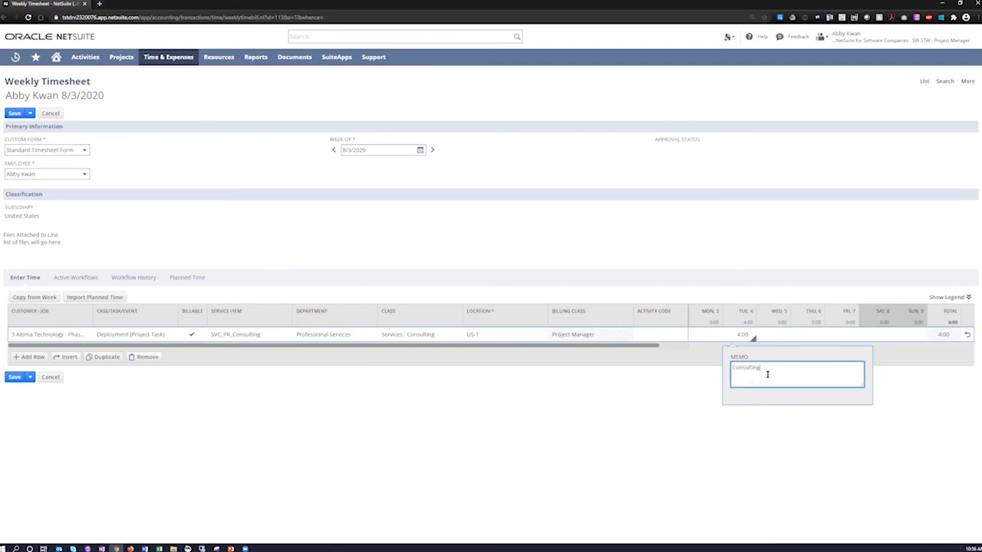
pyautogui.click(34, 357)
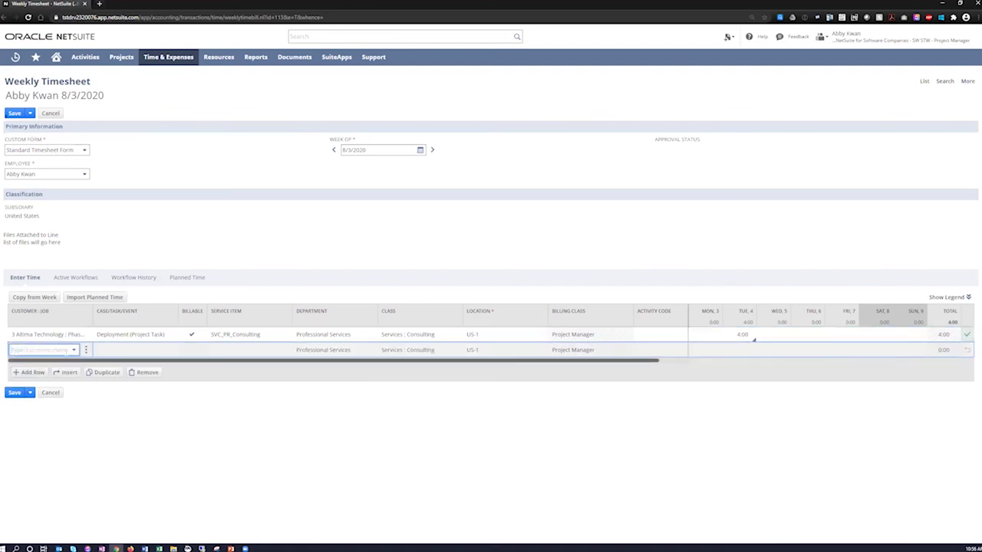
# Review the available jobs for the second timesheet row, and open a new expense report, discarding the unsaved timesheet.
pyautogui.click(74, 350)
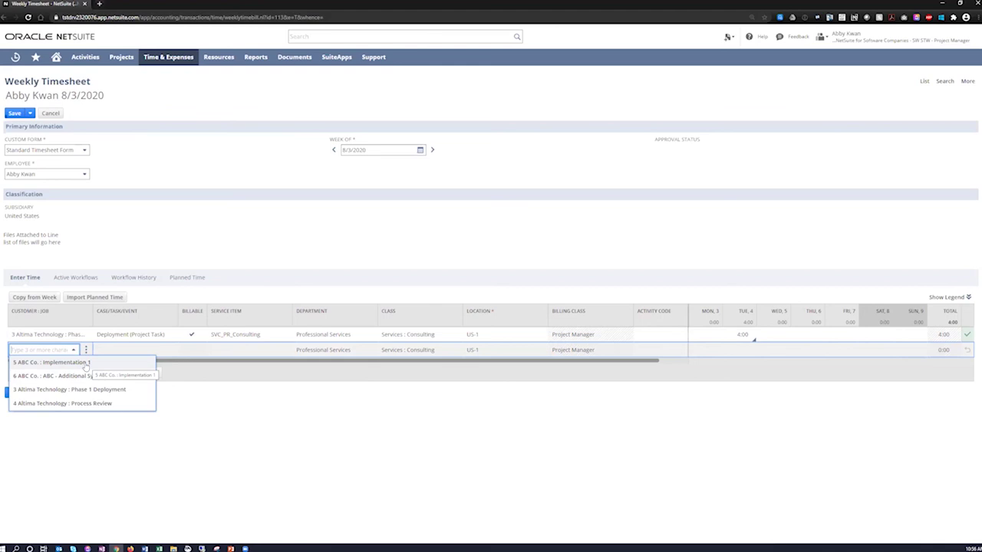
pyautogui.click(207, 233)
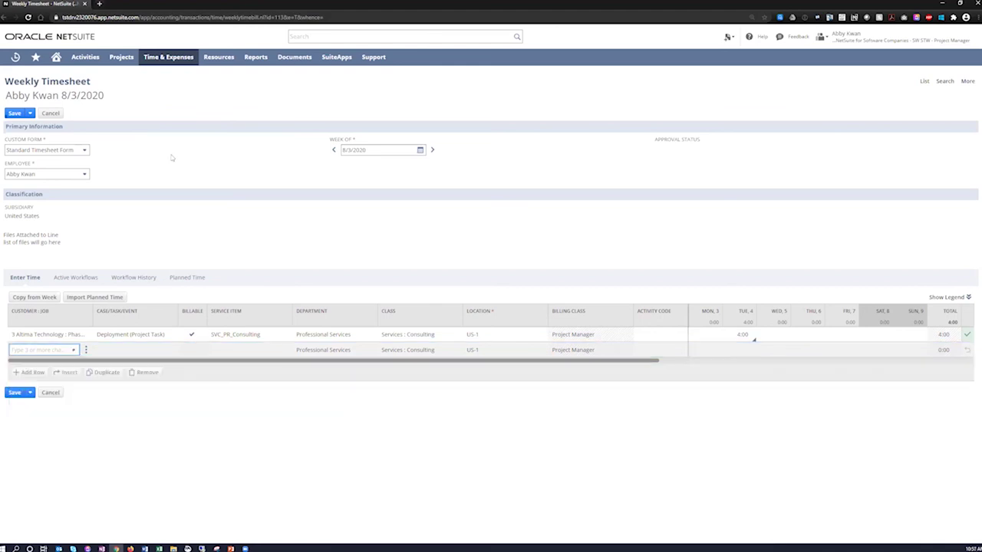
pyautogui.moveTo(160, 63)
pyautogui.moveTo(172, 108)
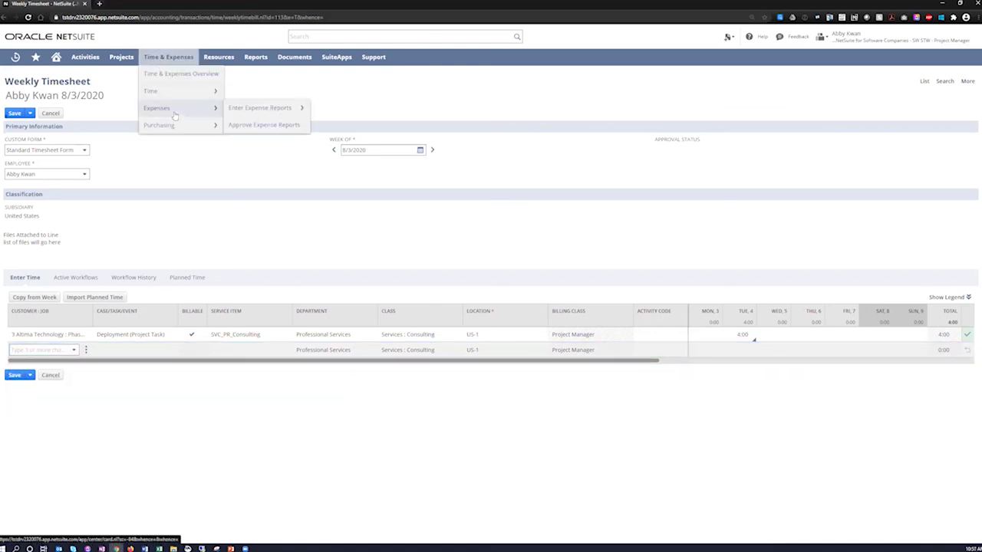
pyautogui.click(264, 114)
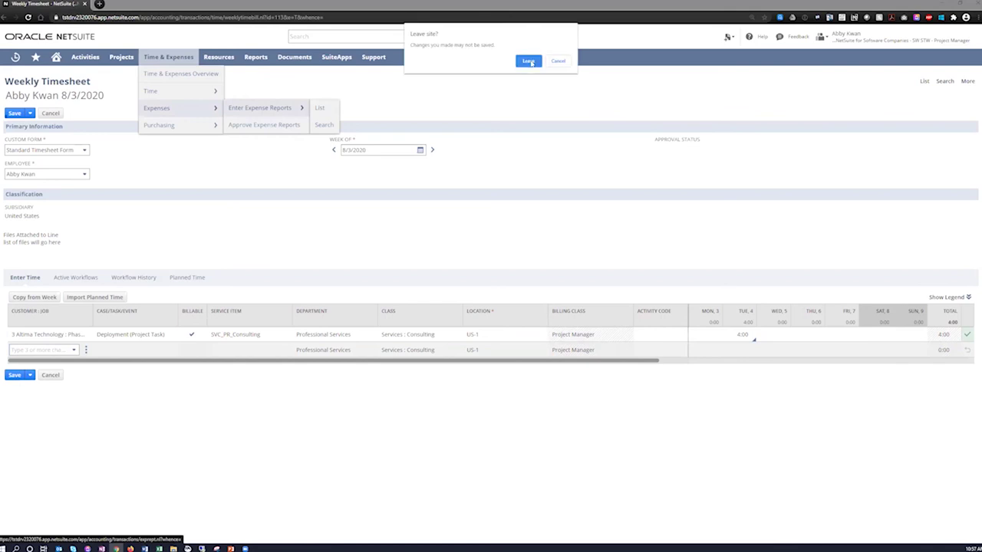
pyautogui.click(529, 60)
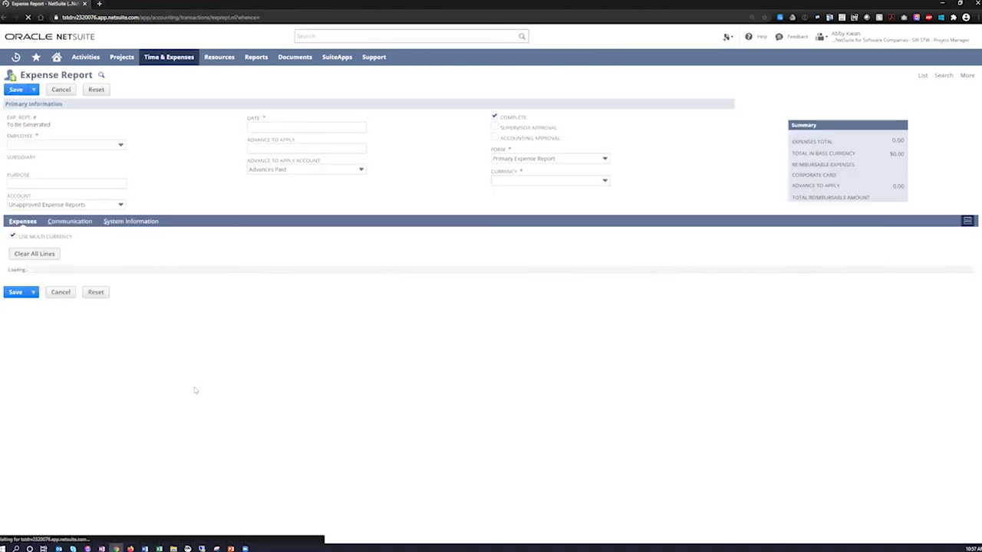
# Set the expense report's employee to the signed-in project manager and the first expense line's category to Airfare.
pyautogui.click(116, 286)
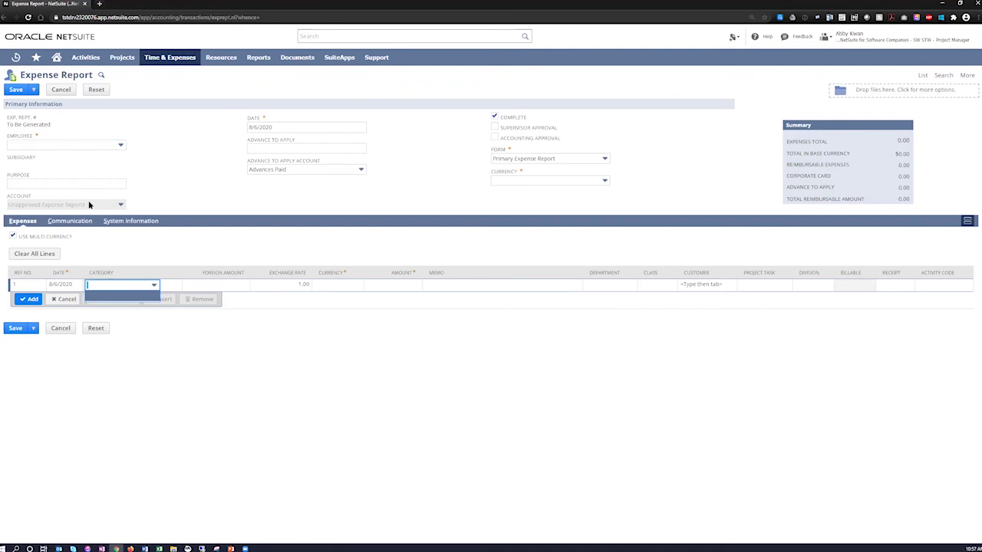
pyautogui.click(87, 146)
pyautogui.click(84, 178)
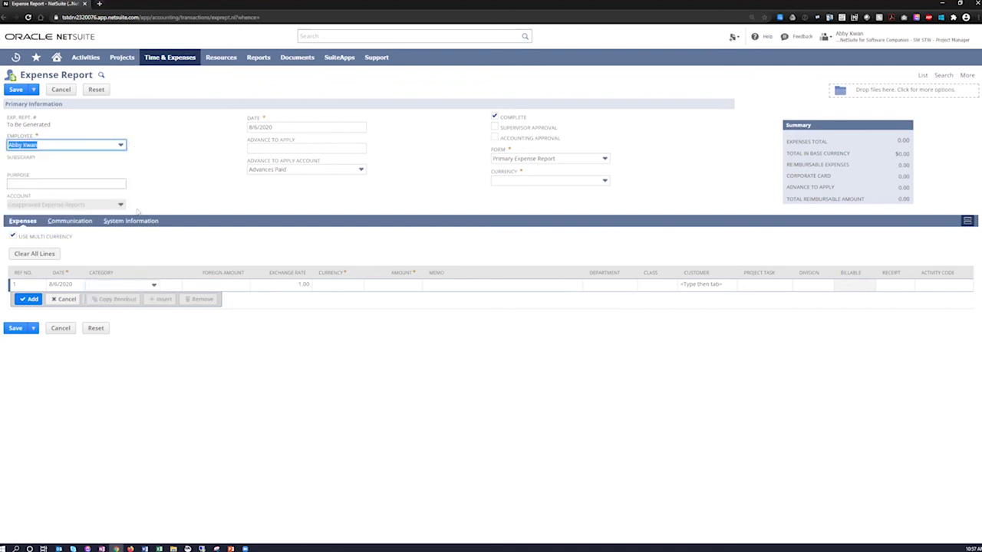
pyautogui.click(115, 288)
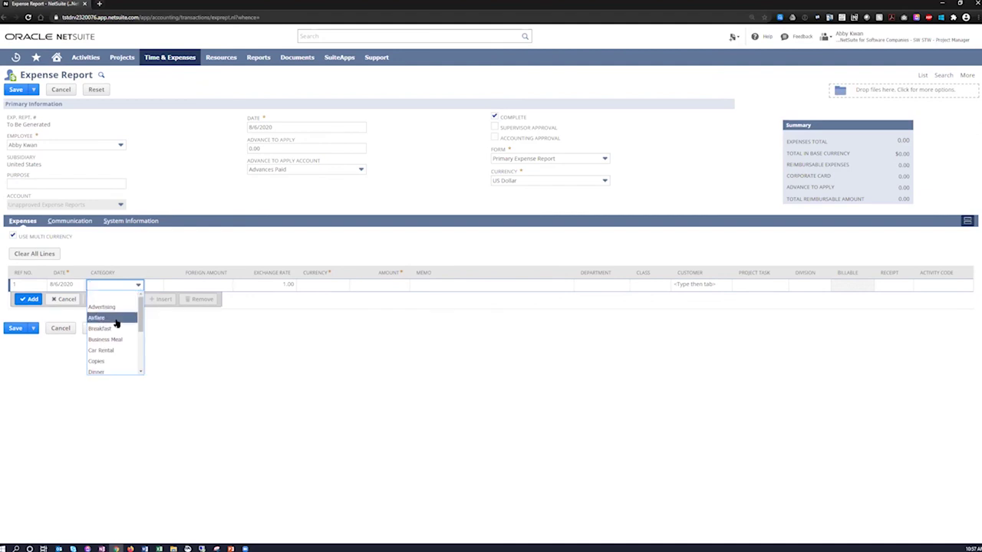
pyautogui.click(102, 317)
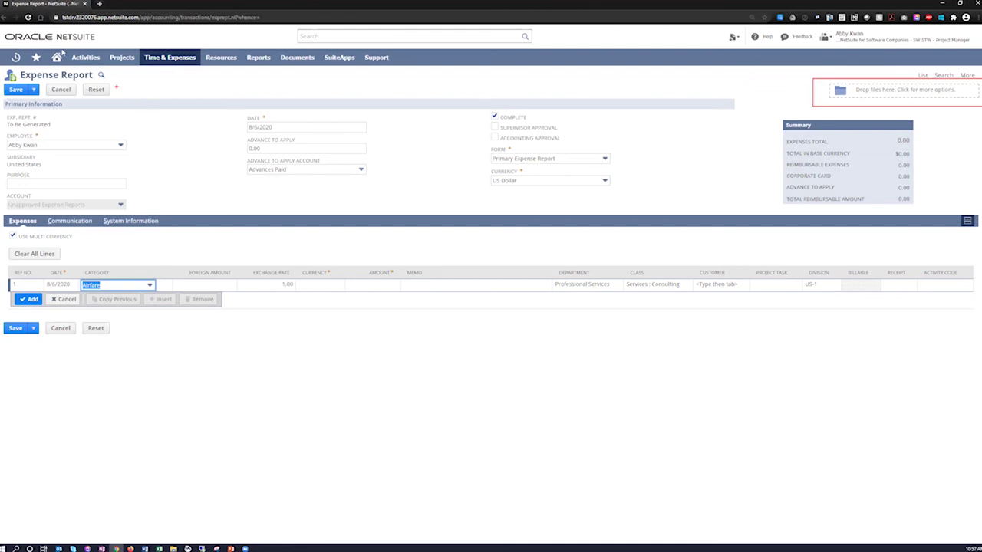
# Leave the expense report without saving it and return to the home dashboard.
pyautogui.moveTo(57, 58)
pyautogui.click(57, 58)
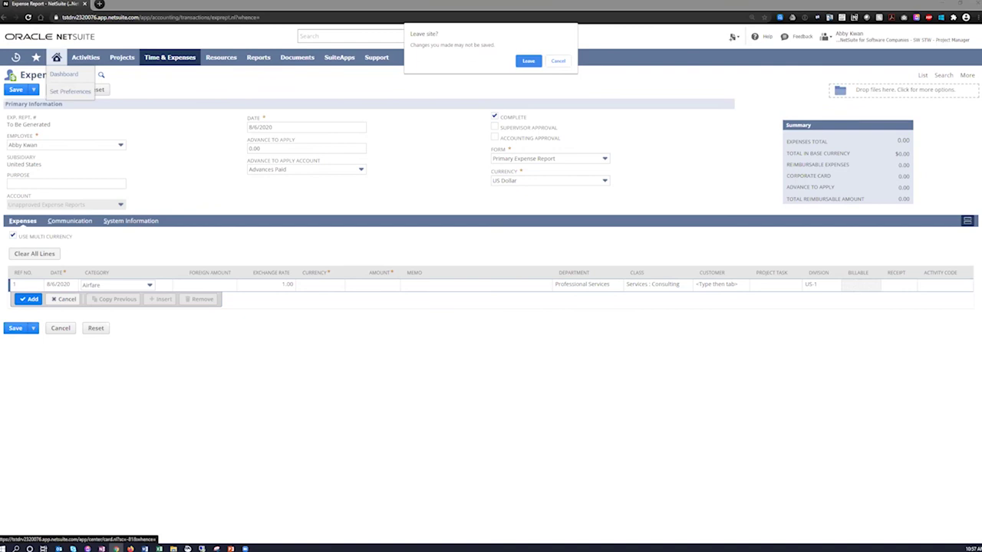
pyautogui.click(561, 60)
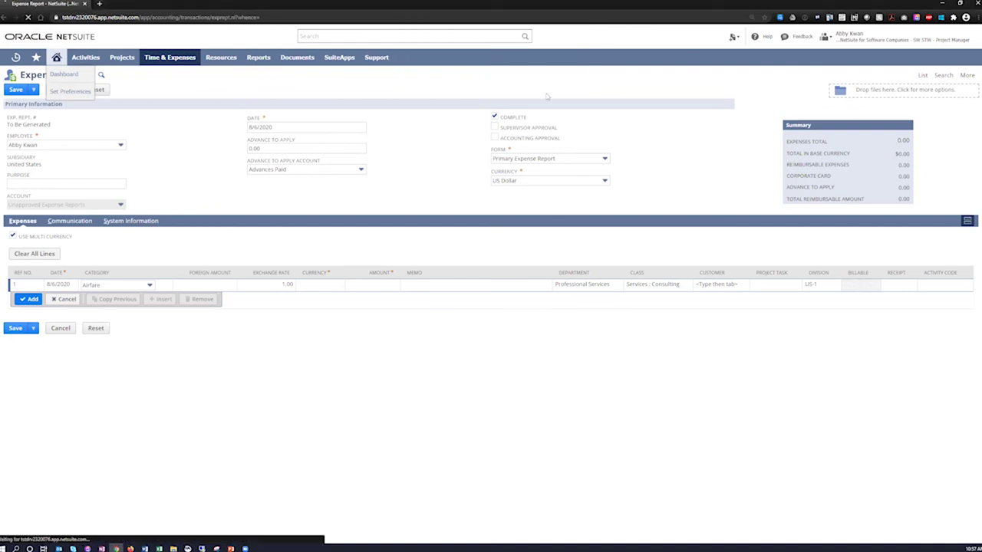